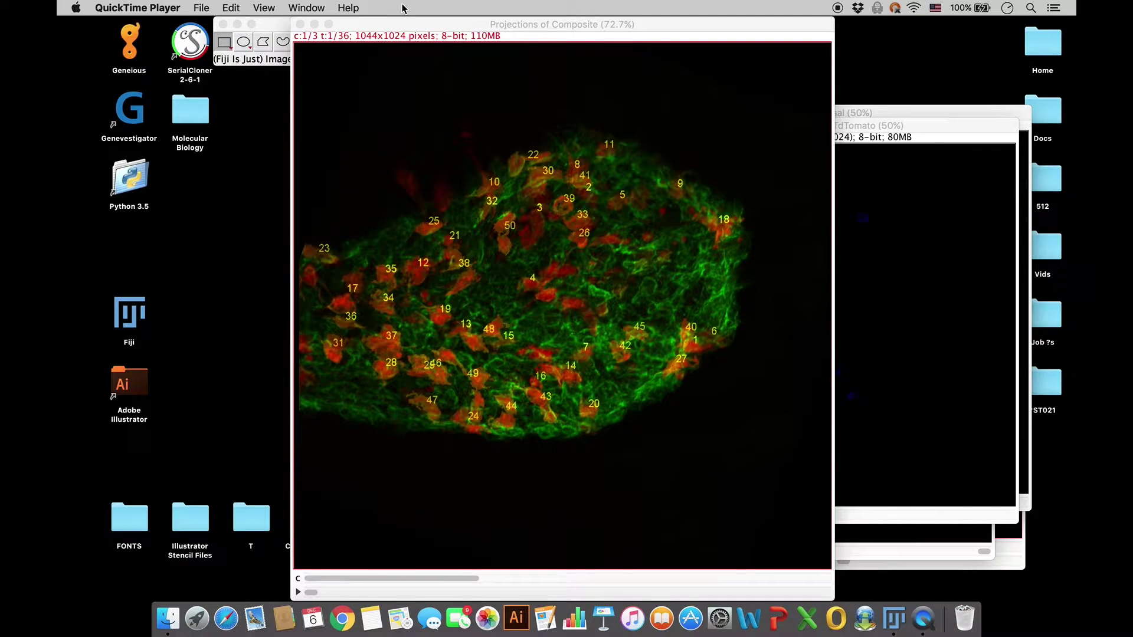
# Shrink the rotating projection to 50% and step through its rotation frames
pyautogui.click(400, 25)
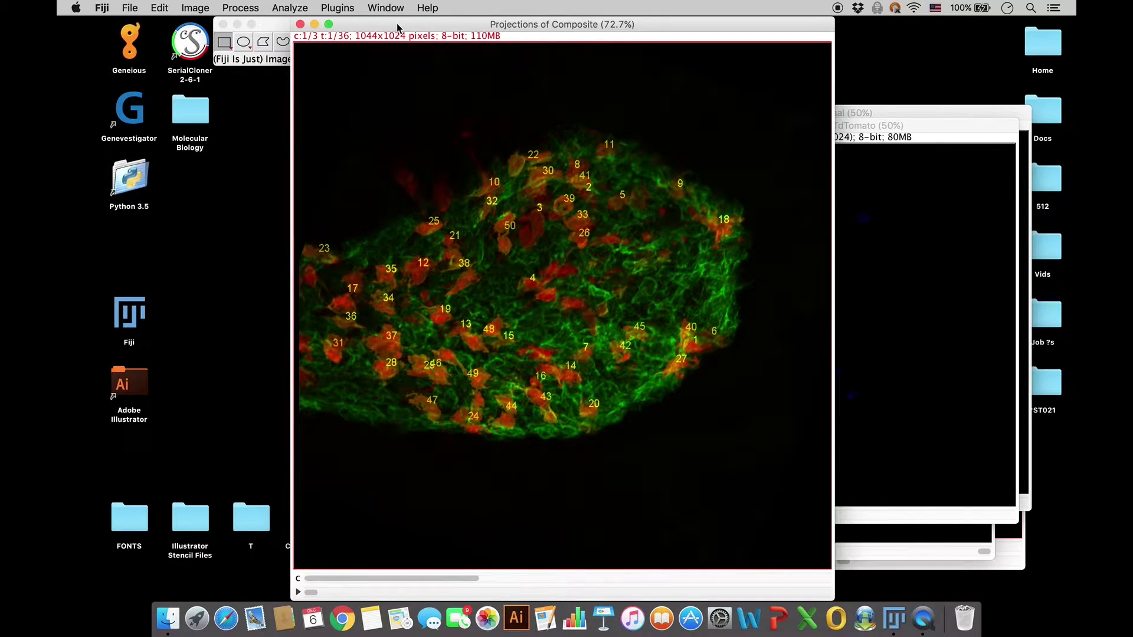
pyautogui.press('-')
pyautogui.moveTo(459, 26); pyautogui.dragTo(491, 83)
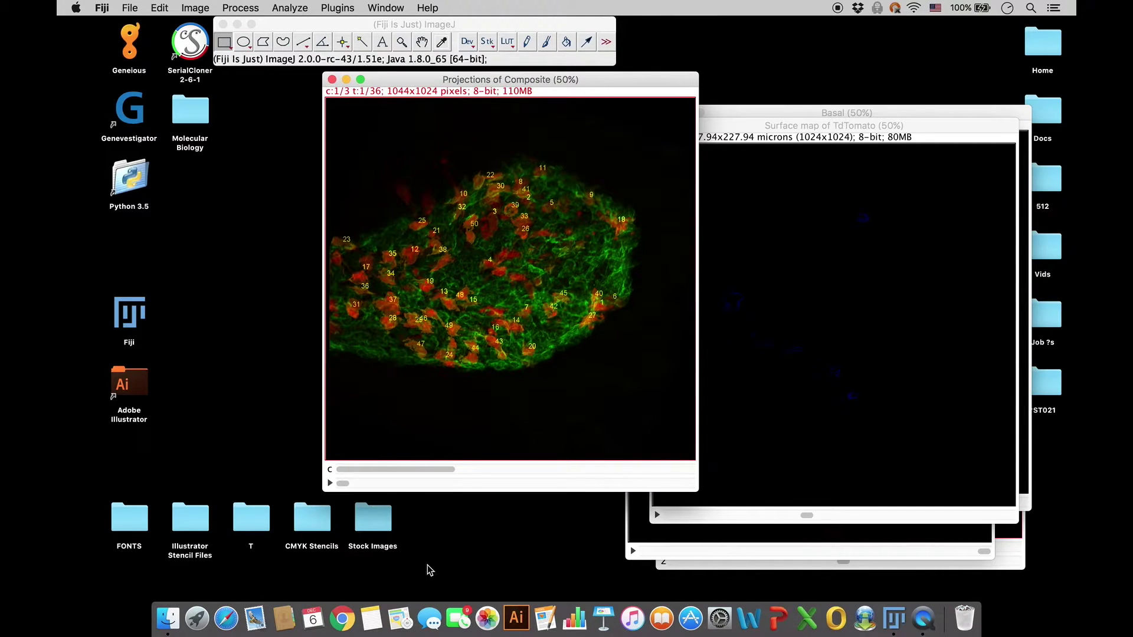
pyautogui.click(347, 485)
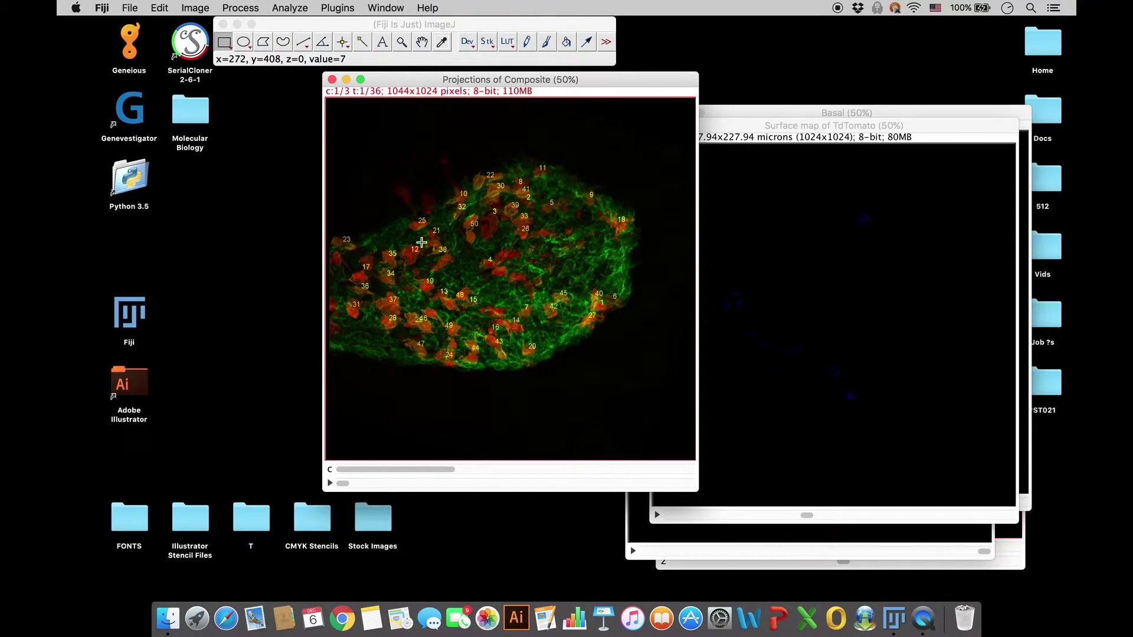
pyautogui.moveTo(342, 484)
pyautogui.mouseDown()
pyautogui.moveTo(671, 485)
pyautogui.moveTo(595, 492)
pyautogui.moveTo(334, 484)
pyautogui.moveTo(682, 476)
pyautogui.moveTo(335, 482)
pyautogui.mouseUp()
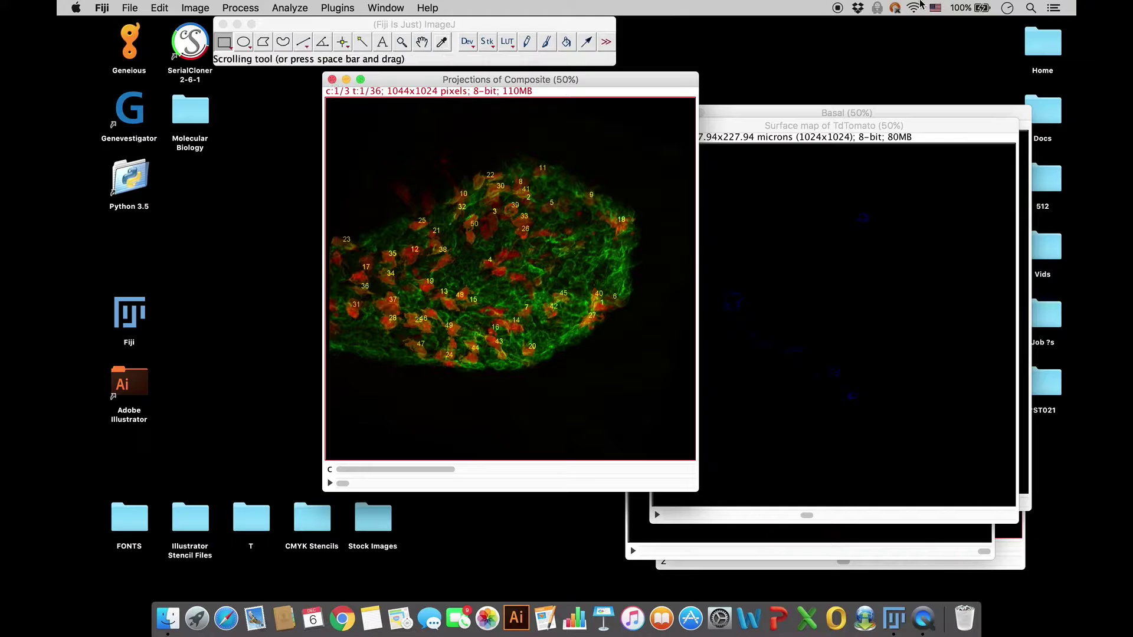
# Open the *ST021 desktop folder and drop 021_6.tif onto Fiji
pyautogui.click(837, 9)
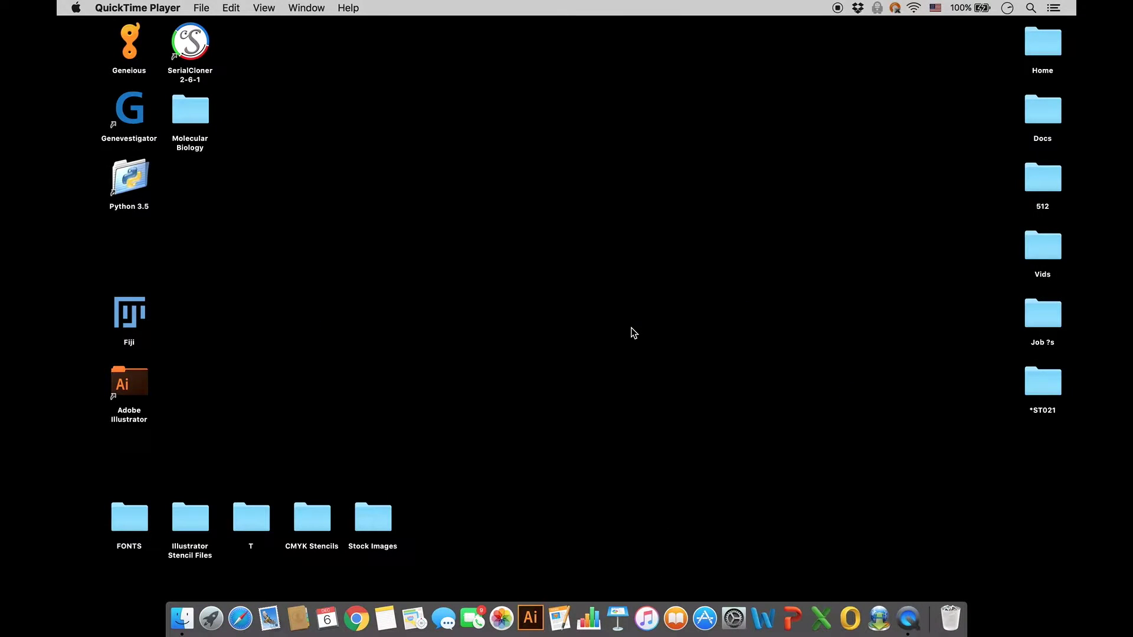
pyautogui.doubleClick(1046, 391)
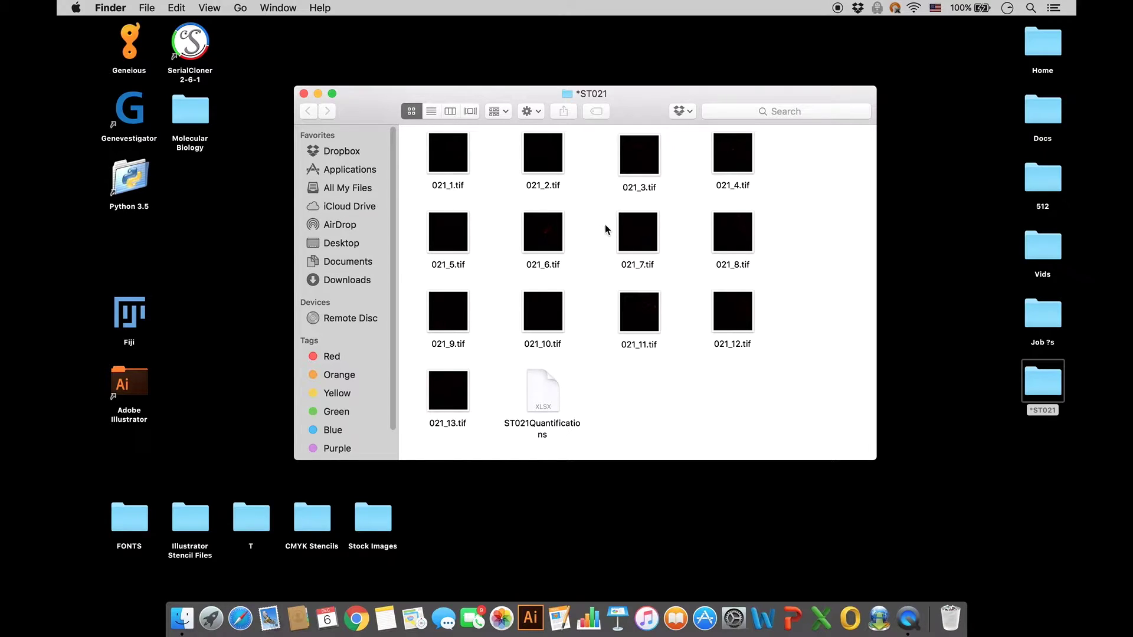
pyautogui.click(546, 232)
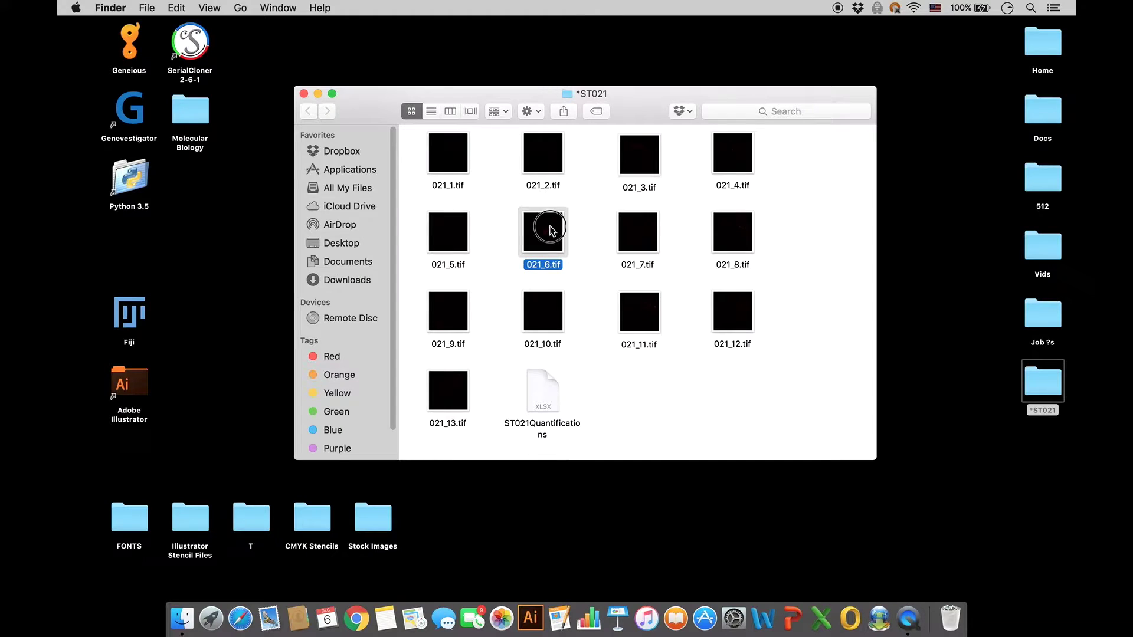
pyautogui.moveTo(550, 230); pyautogui.dragTo(133, 317)
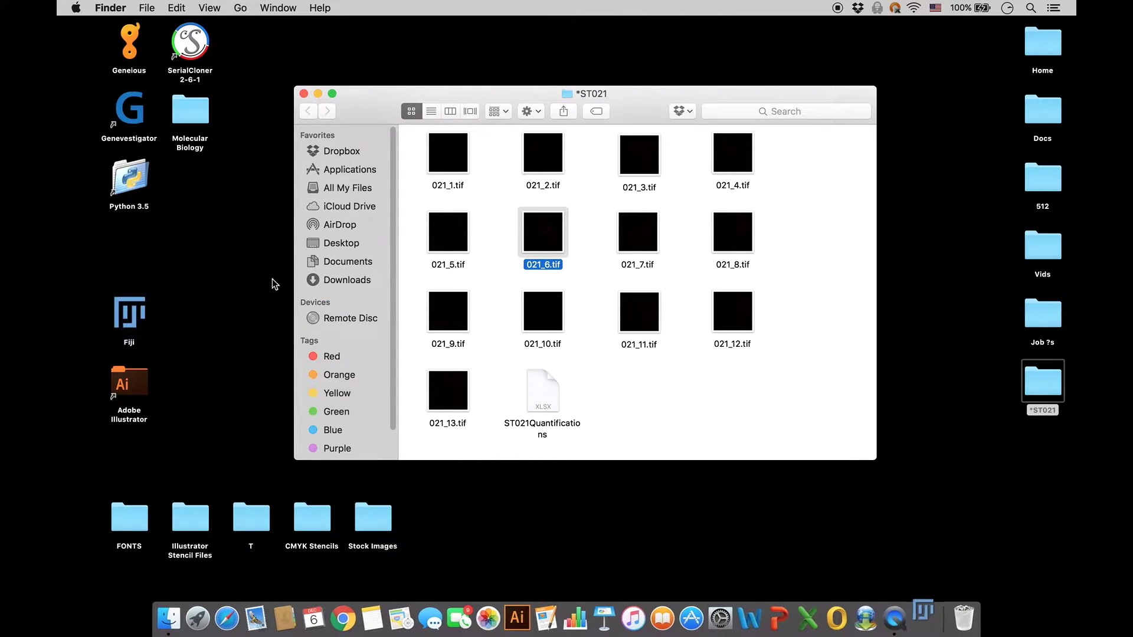
# Close the *ST021 folder window and zoom the 021_6.tif window out to 50%
pyautogui.click(304, 94)
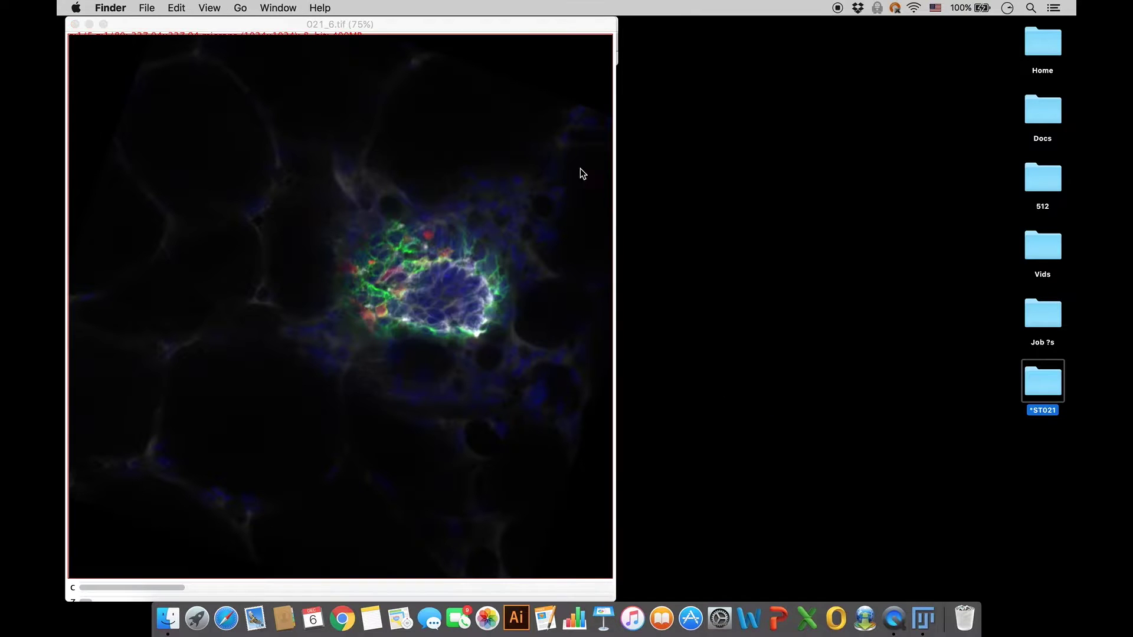
pyautogui.moveTo(482, 27); pyautogui.dragTo(716, 75)
pyautogui.press('-')
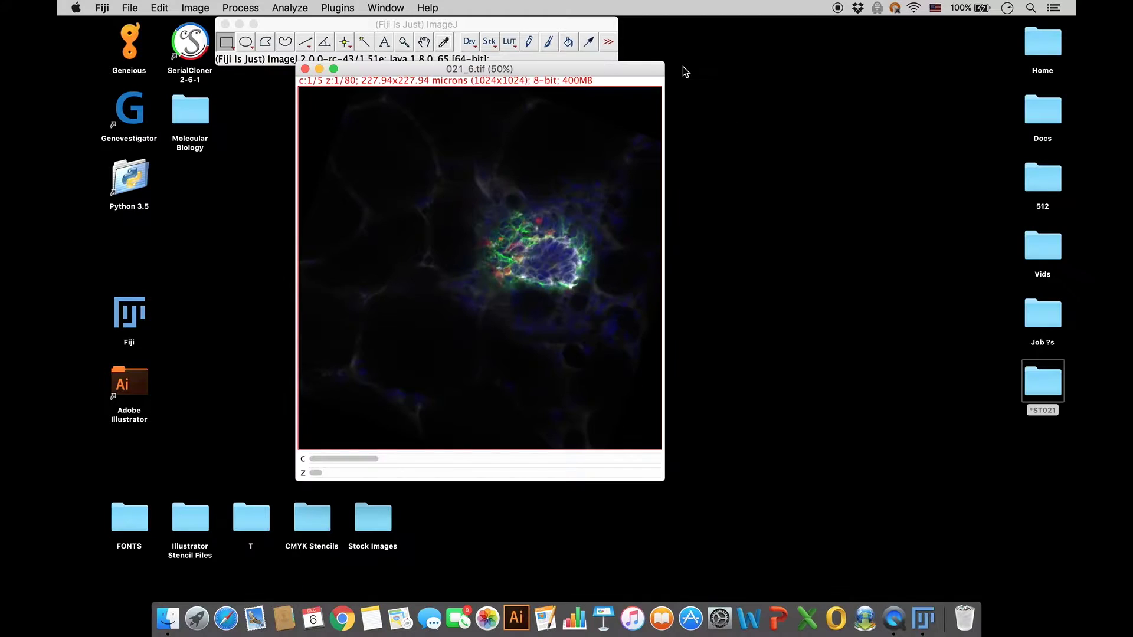
pyautogui.moveTo(618, 63); pyautogui.dragTo(659, 105)
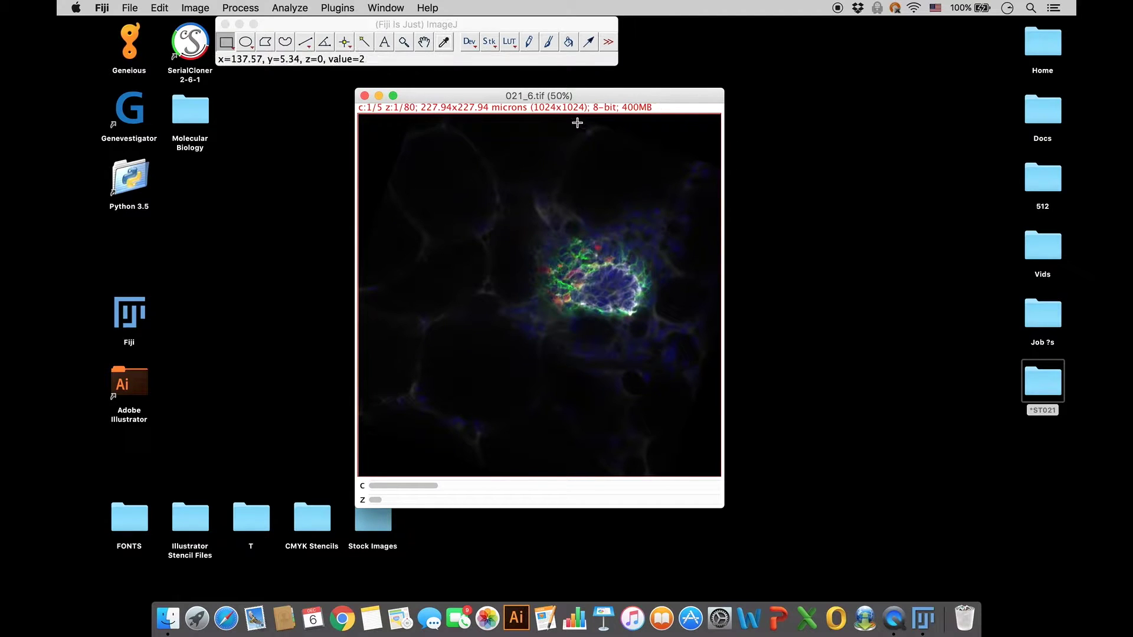
pyautogui.moveTo(512, 97); pyautogui.dragTo(482, 94)
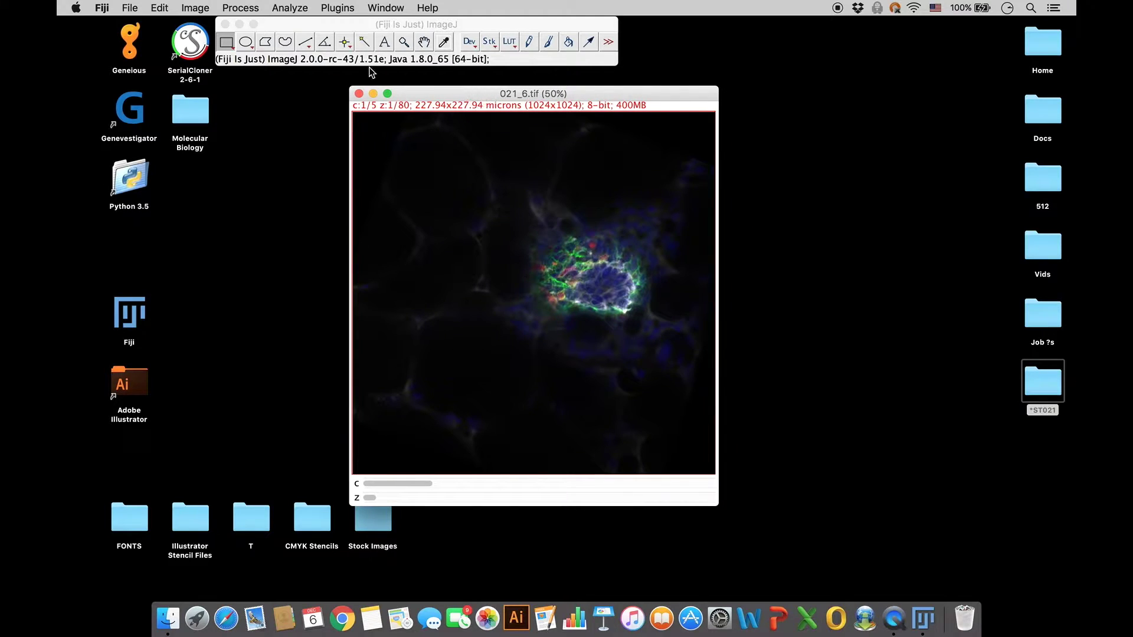
# Split 021_6.tif into its five channels with Image > Color > Split Channels
pyautogui.click(199, 7)
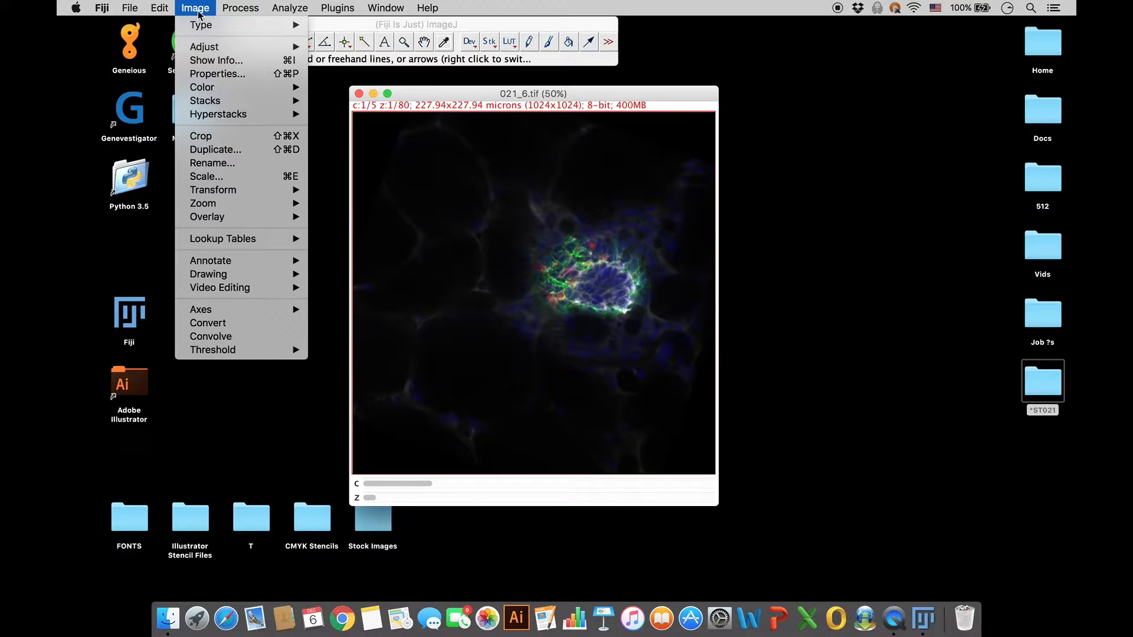
pyautogui.moveTo(216, 90)
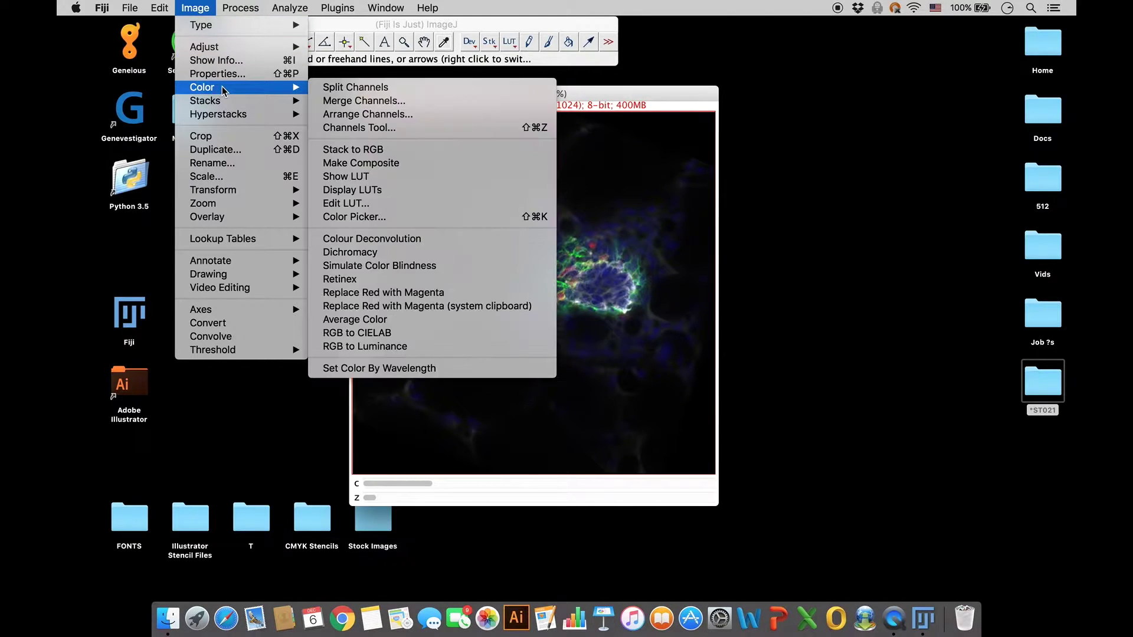
pyautogui.click(348, 90)
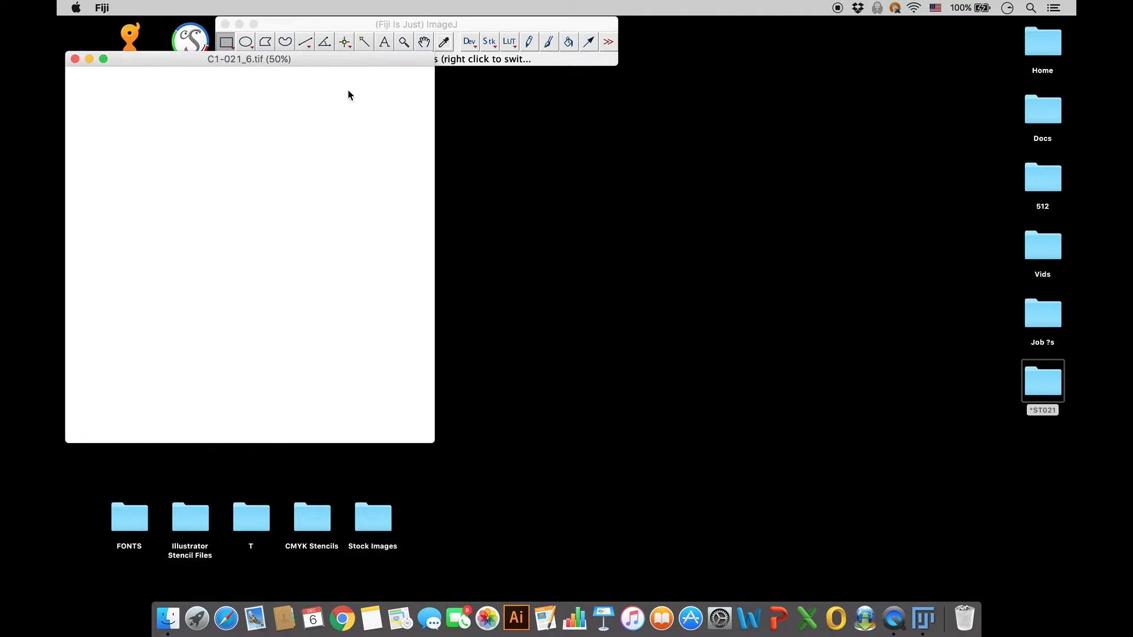
# Close the unneeded C5, C4 and C3 channel windows
pyautogui.moveTo(356, 104); pyautogui.dragTo(1005, 163)
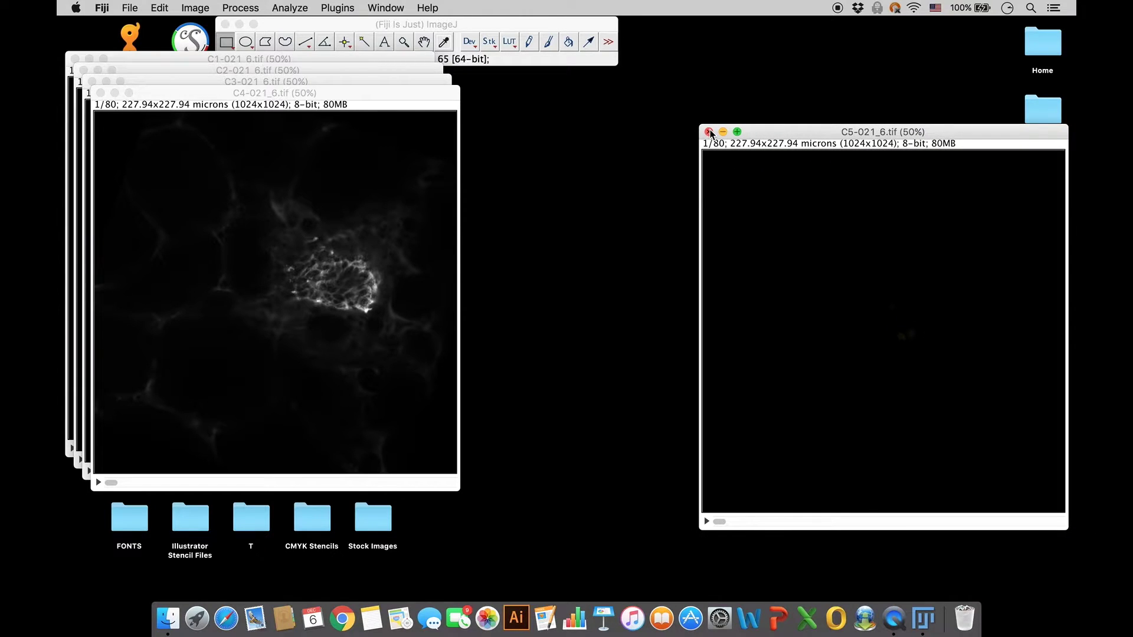
pyautogui.click(710, 133)
pyautogui.moveTo(369, 95); pyautogui.dragTo(540, 133)
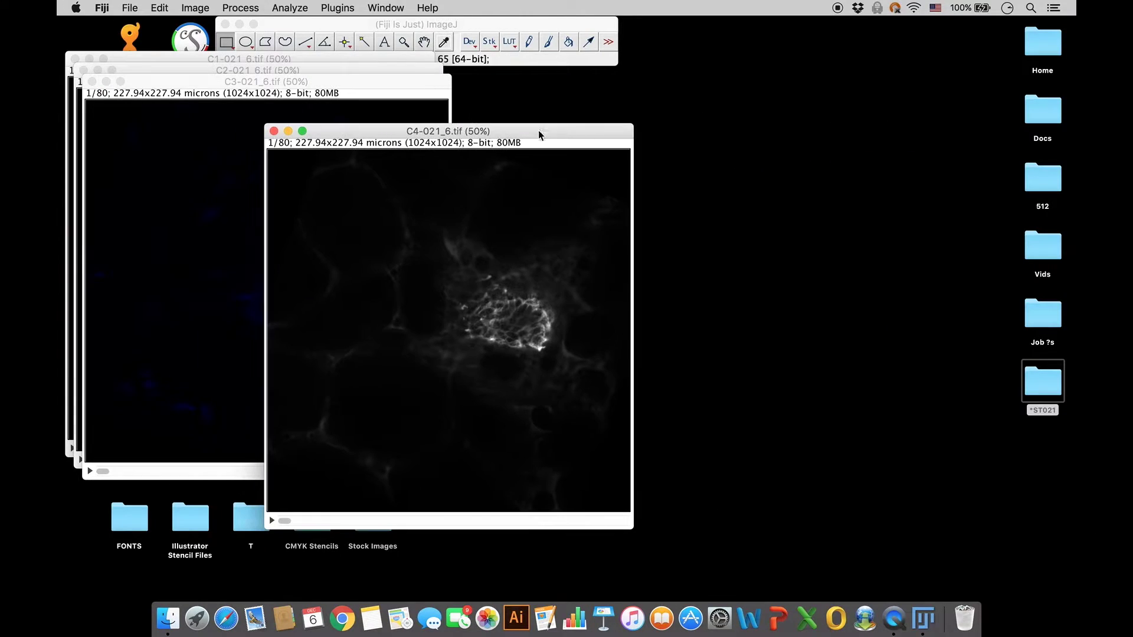
pyautogui.click(274, 130)
pyautogui.moveTo(272, 85); pyautogui.dragTo(714, 107)
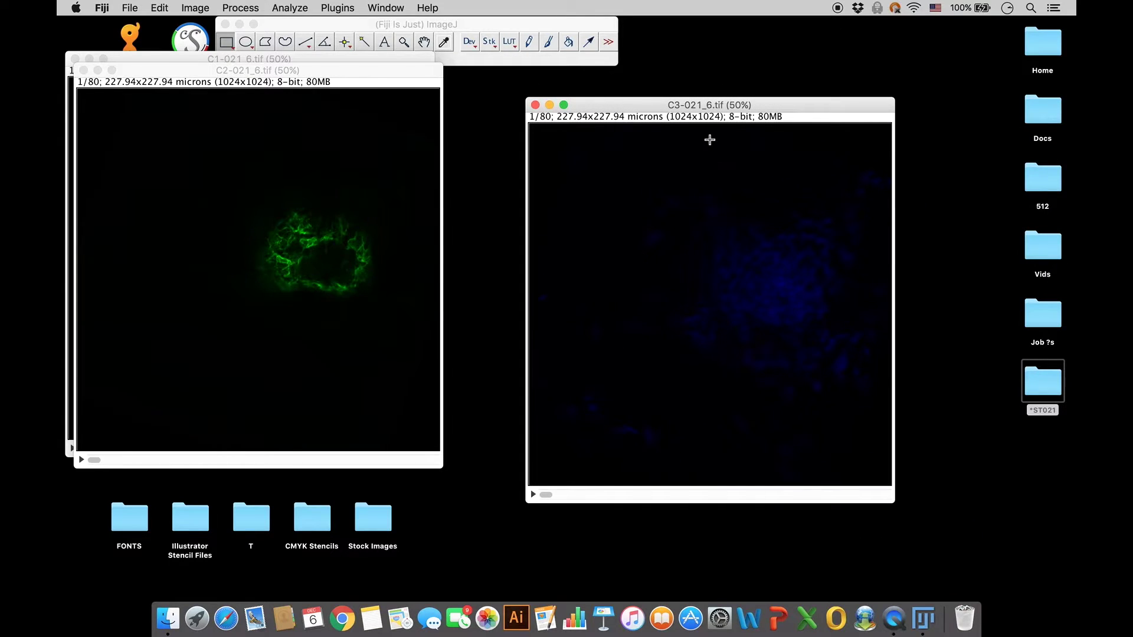
pyautogui.moveTo(635, 110); pyautogui.dragTo(615, 89)
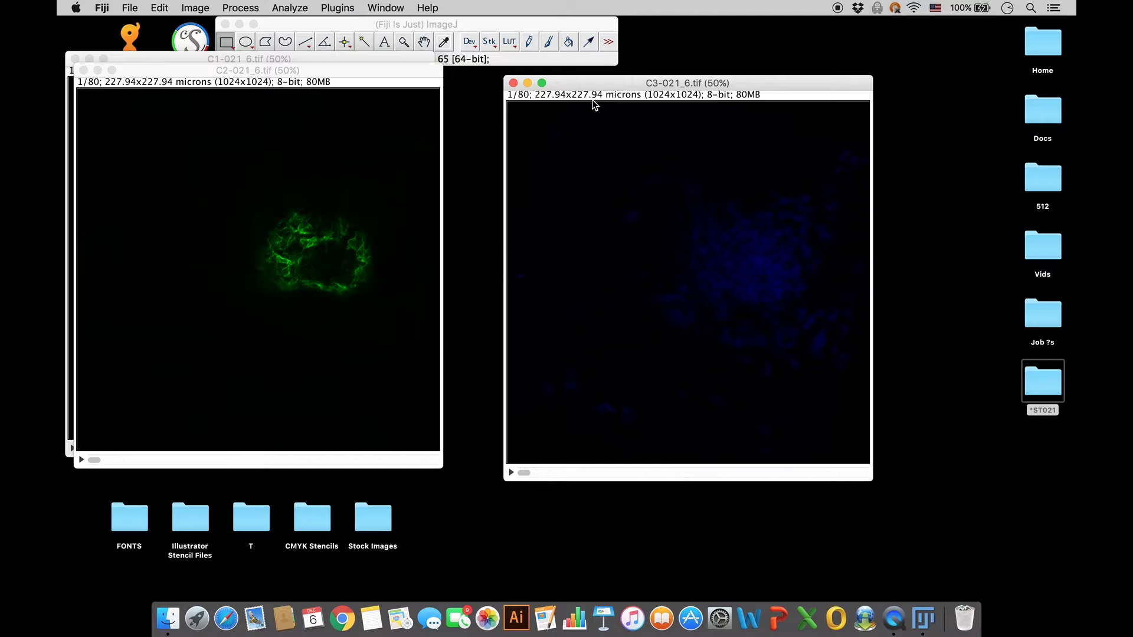
pyautogui.moveTo(585, 82); pyautogui.dragTo(592, 87)
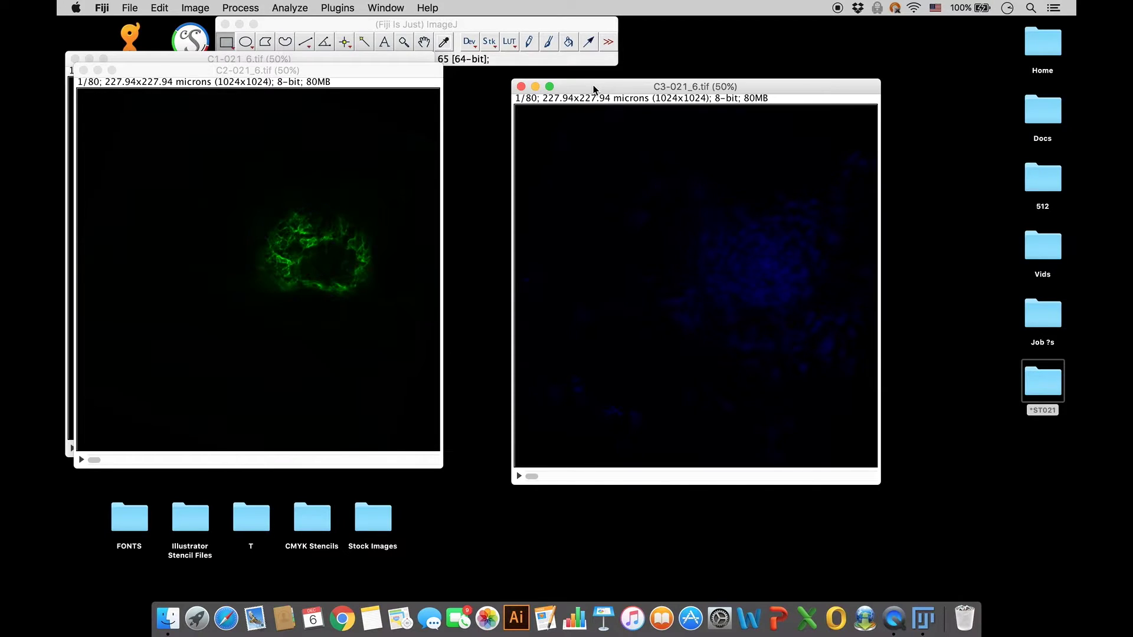
pyautogui.moveTo(594, 87); pyautogui.dragTo(624, 99)
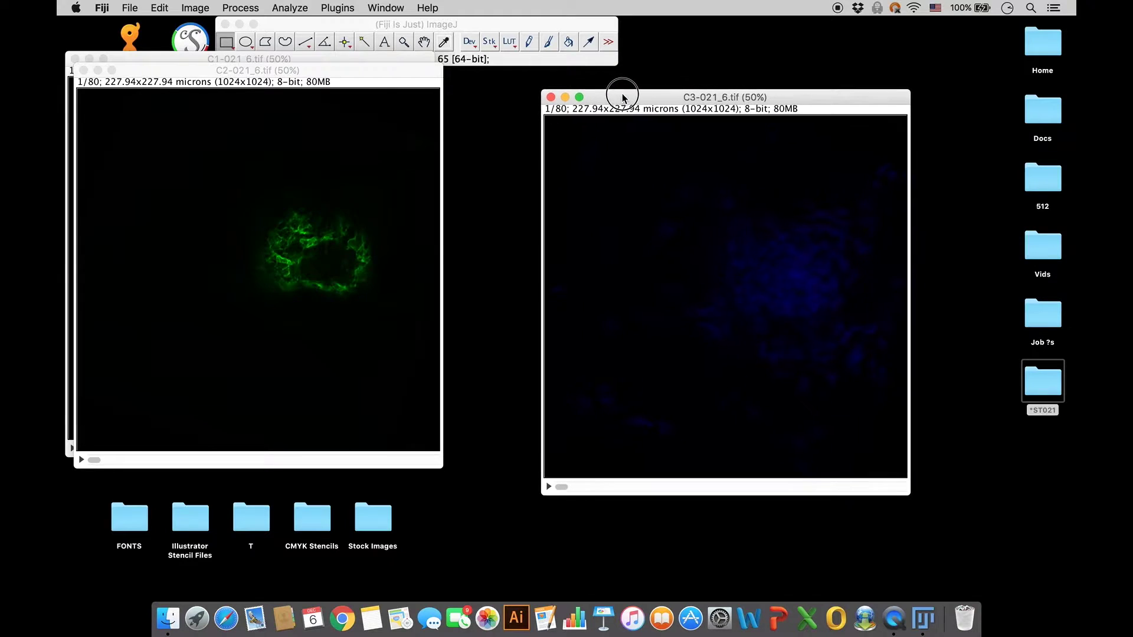
pyautogui.click(552, 98)
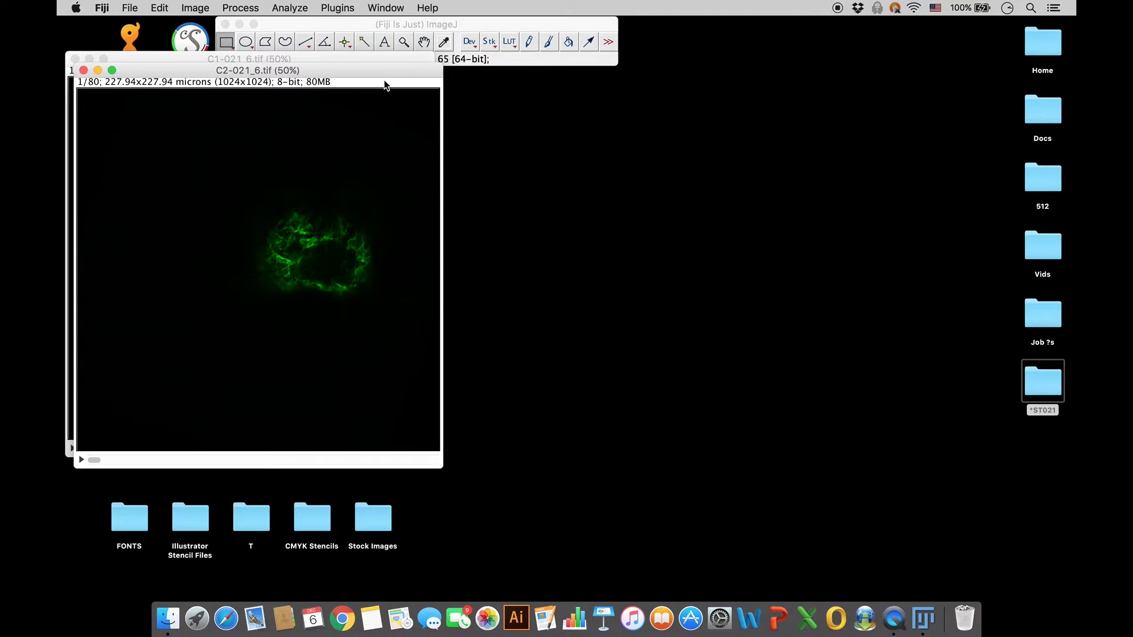
# Place the green C2 and red C1 windows side by side, with C1 active
pyautogui.moveTo(384, 71); pyautogui.dragTo(827, 131)
pyautogui.moveTo(417, 58); pyautogui.dragTo(910, 98)
pyautogui.moveTo(557, 127); pyautogui.dragTo(237, 101)
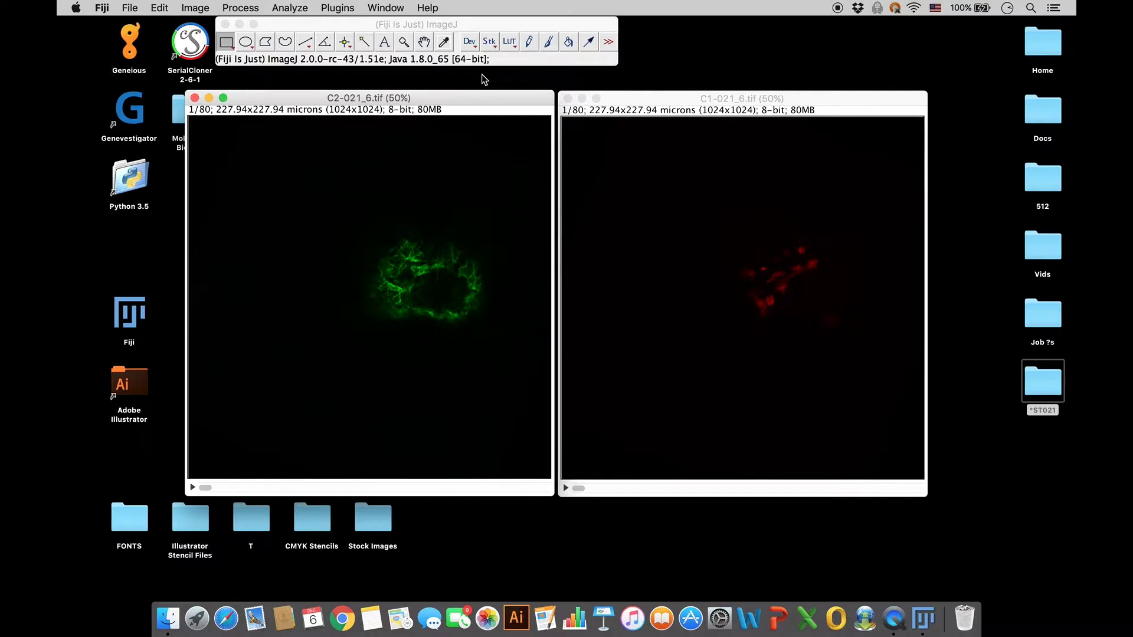
pyautogui.click(679, 108)
# Rename the red C1-021_6.tif channel image to 'tdTomato'
pyautogui.click(191, 8)
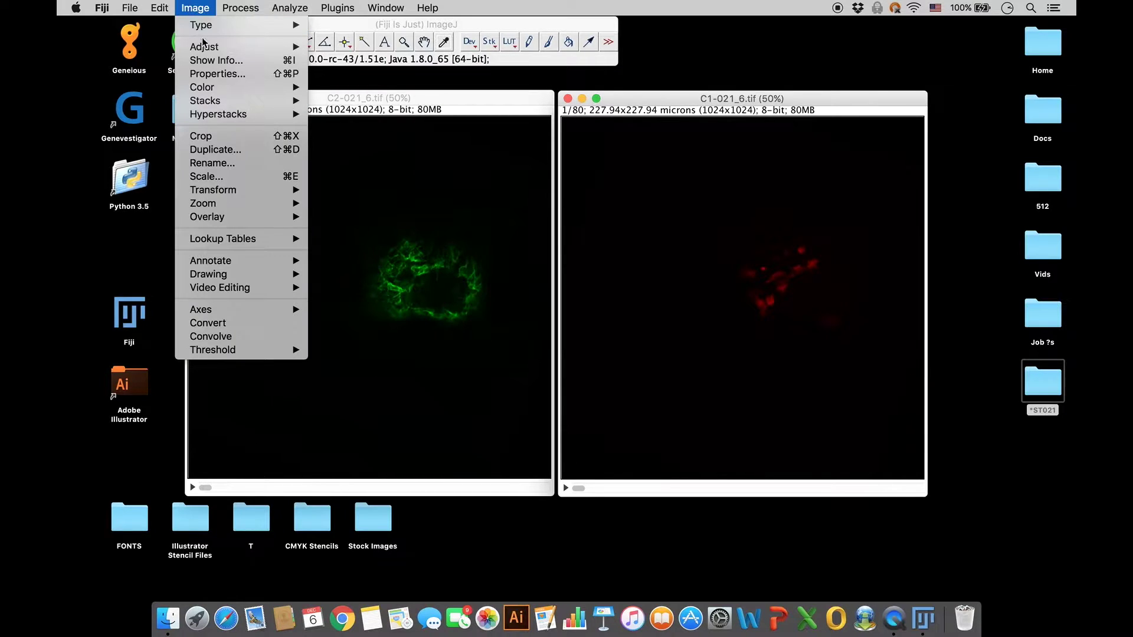
pyautogui.click(252, 168)
pyautogui.write('t')
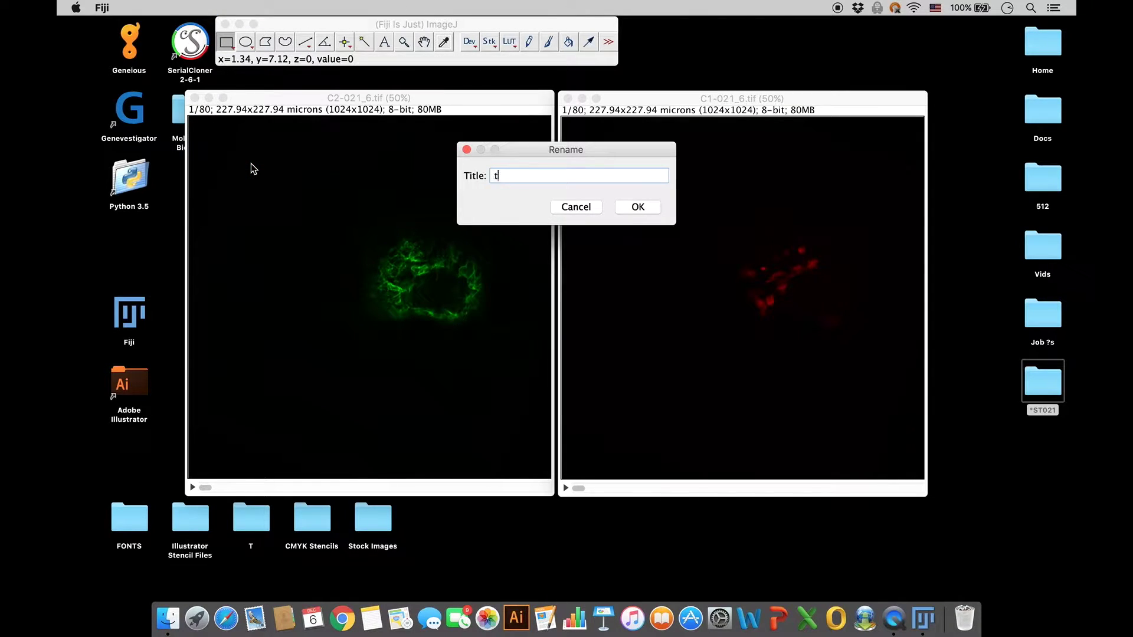
pyautogui.write('dTomato')
pyautogui.click(627, 209)
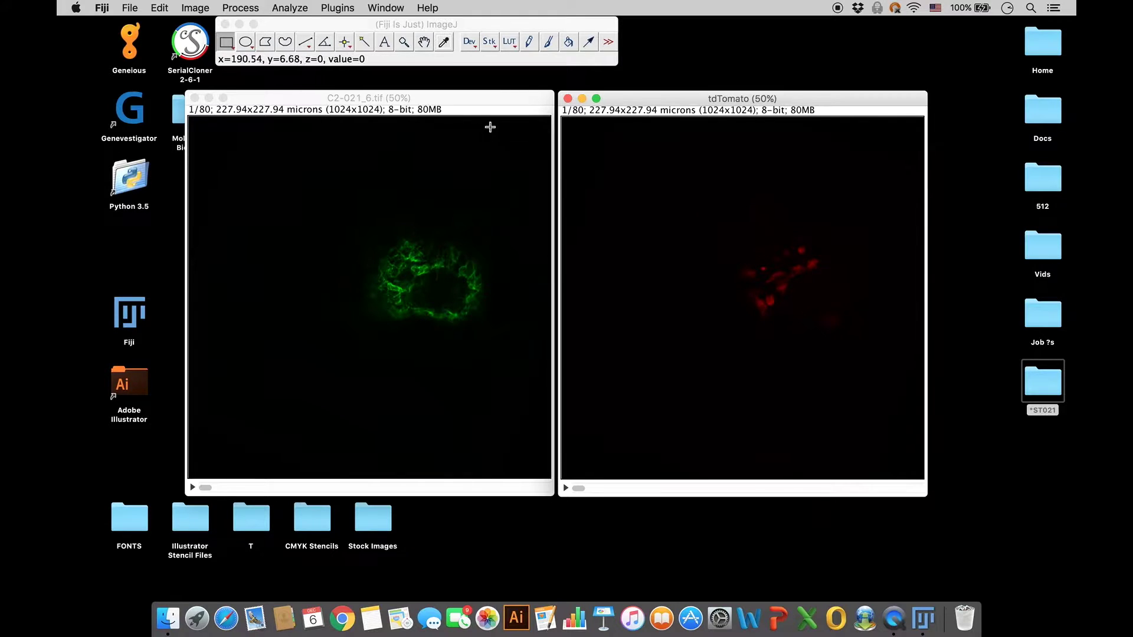
# Rename the green C2-021_6.tif image to 'Basal', then reselect tdTomato
pyautogui.click(448, 93)
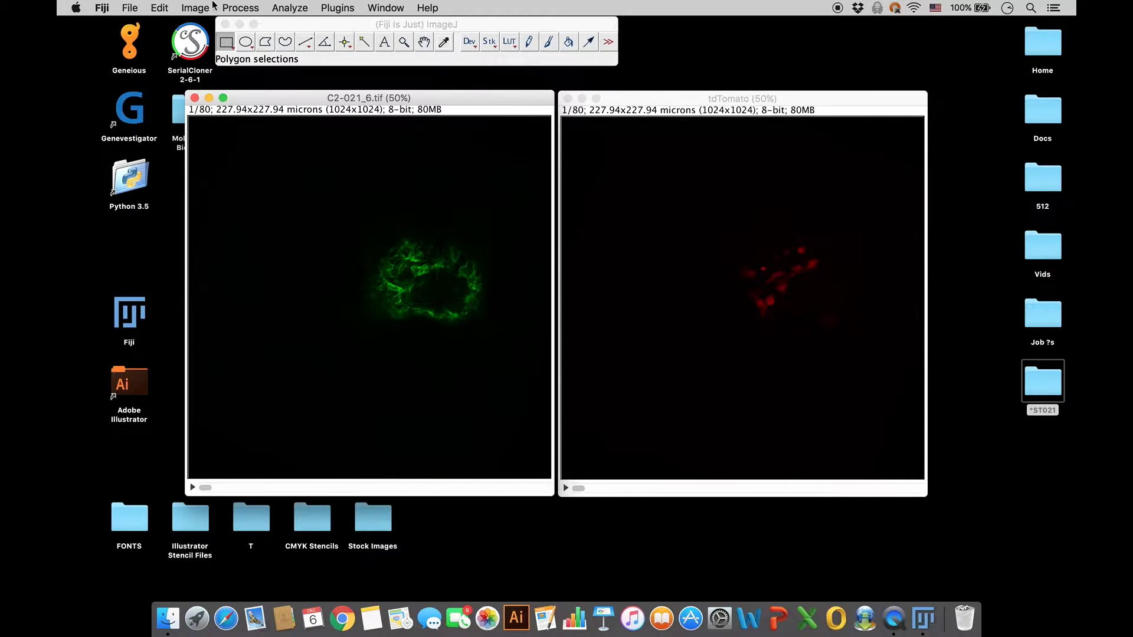
pyautogui.click(198, 8)
pyautogui.click(233, 163)
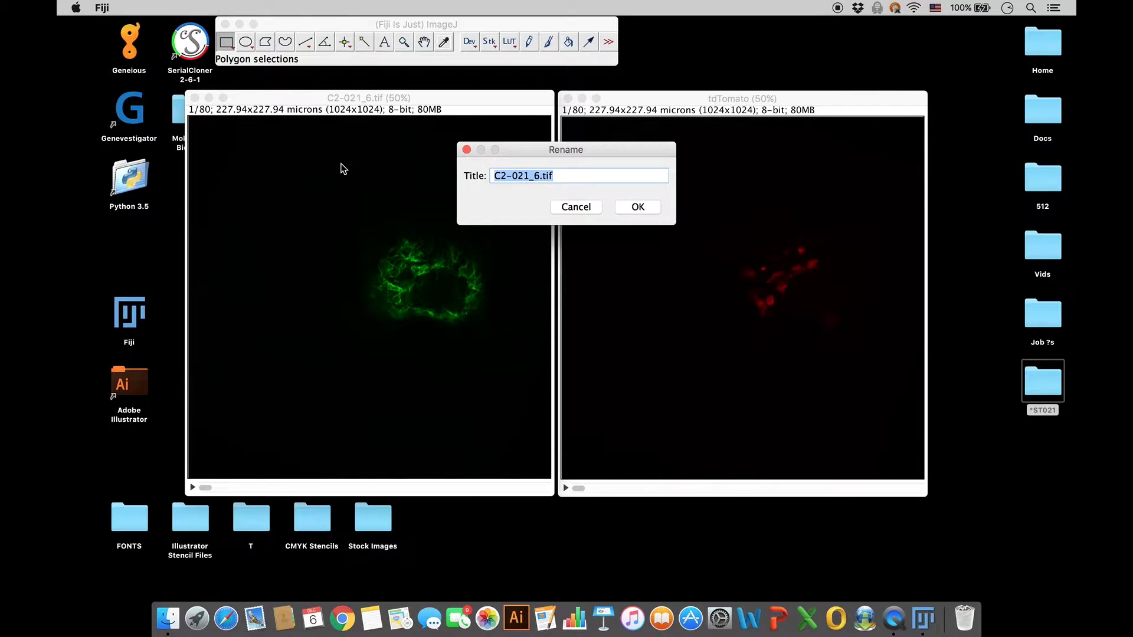
pyautogui.write('Basal')
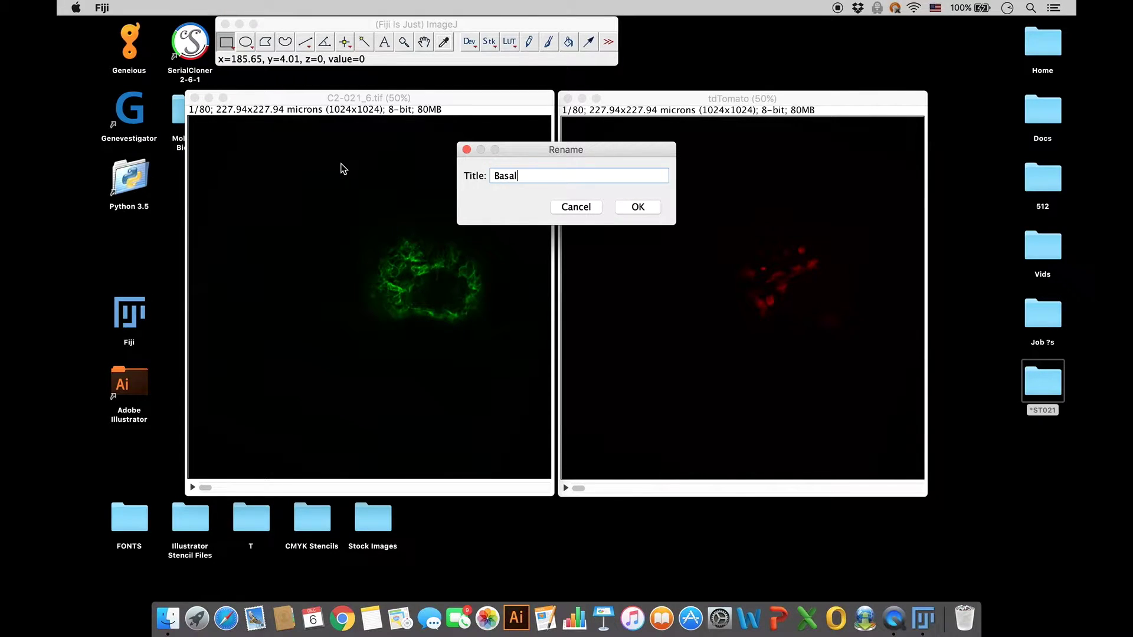
pyautogui.click(629, 210)
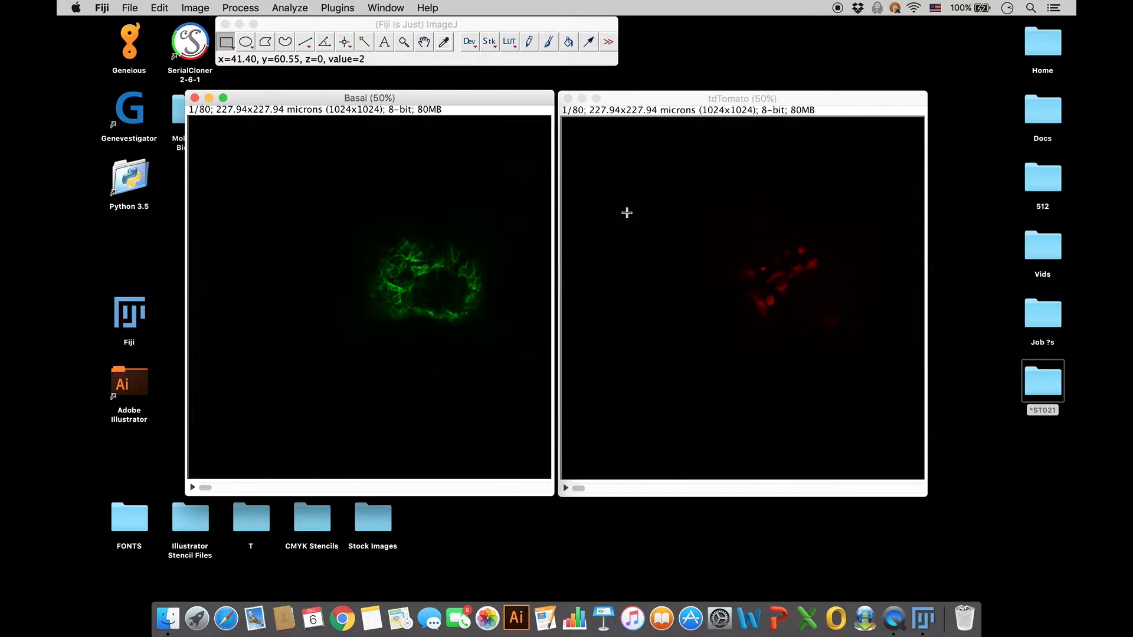
pyautogui.click(655, 102)
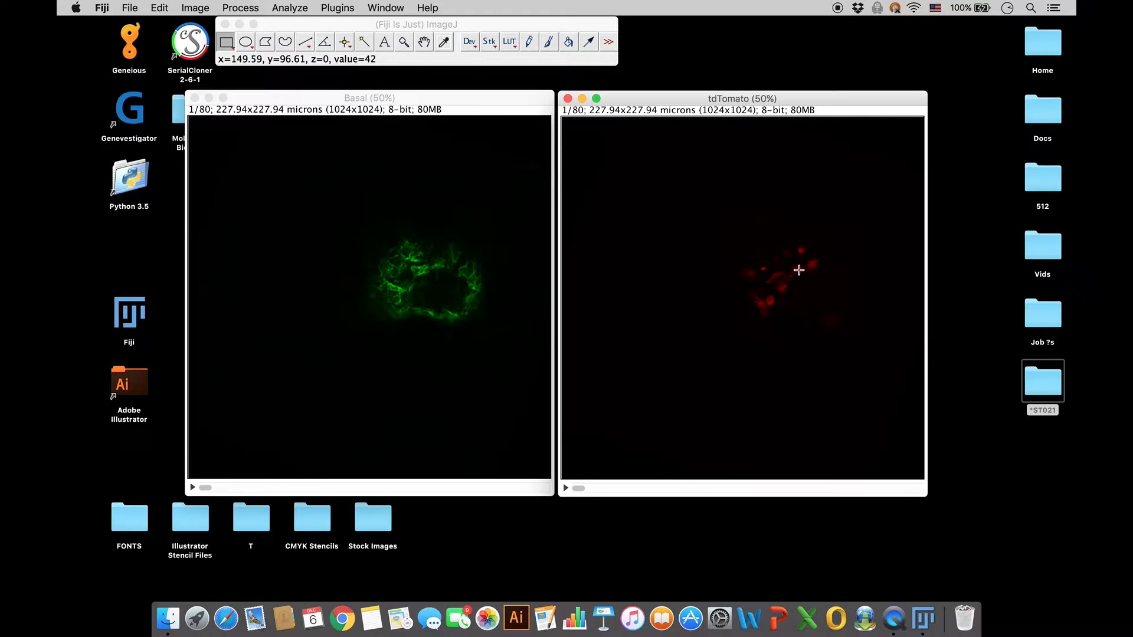
# In 3D OC Options, tick surface voxels and centre of mass, size-20 dots and white numbers
pyautogui.moveTo(644, 103); pyautogui.dragTo(644, 103)
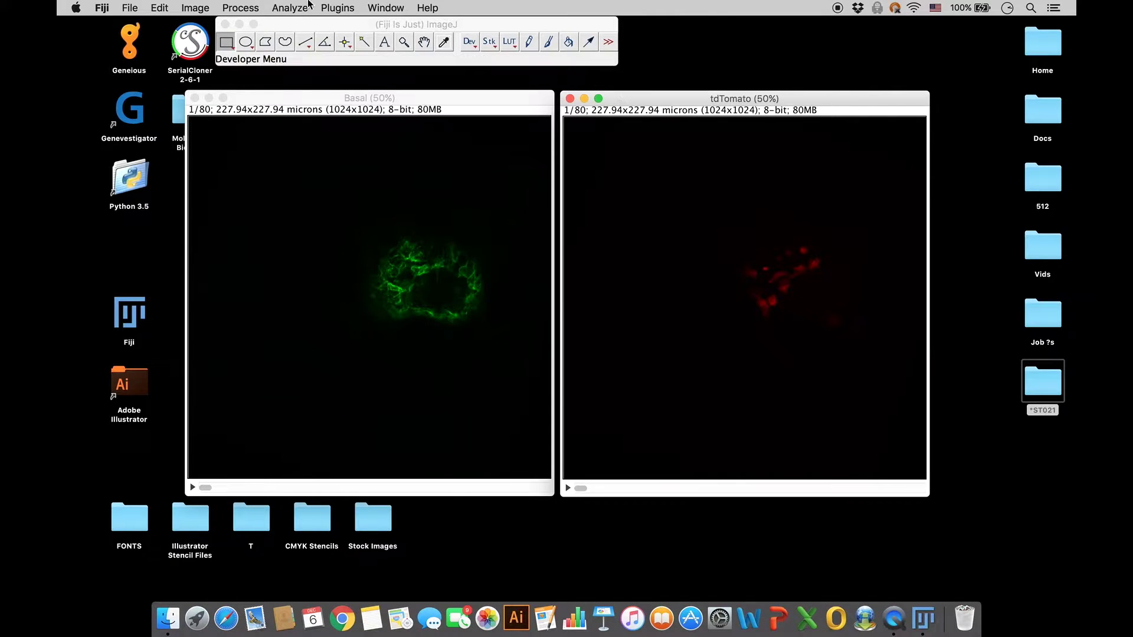
pyautogui.click(257, 6)
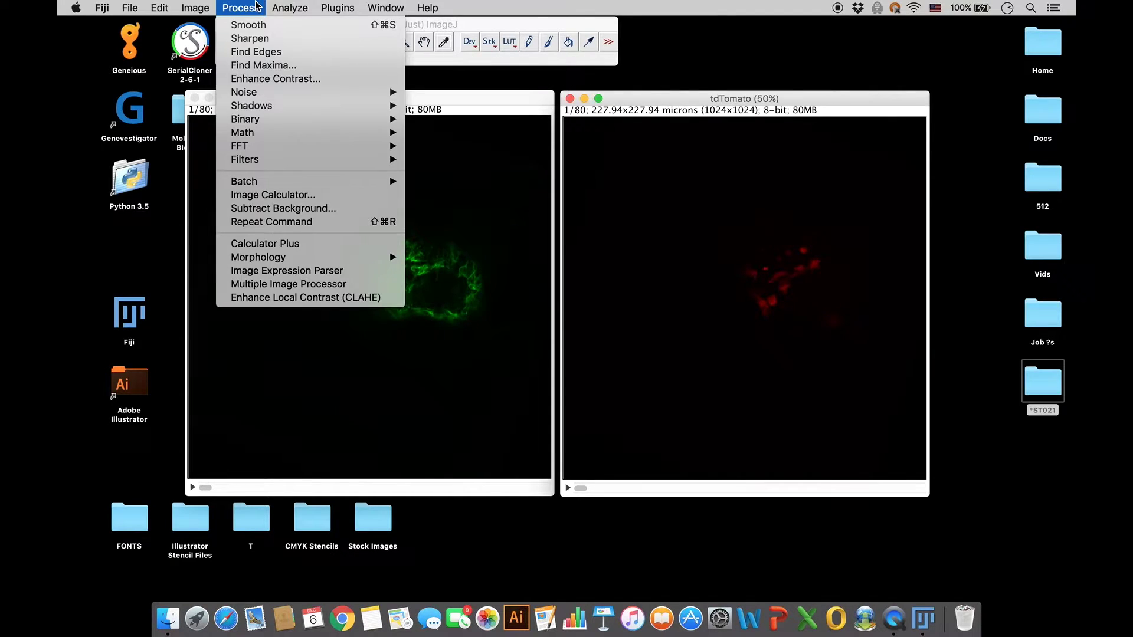
pyautogui.moveTo(286, 4)
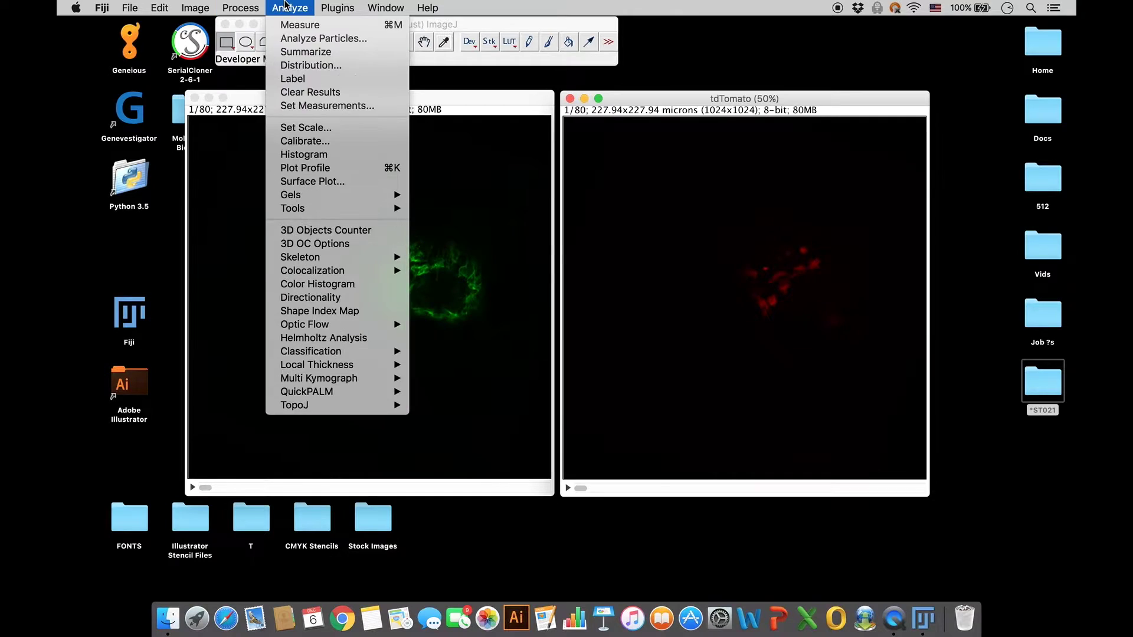
pyautogui.click(333, 245)
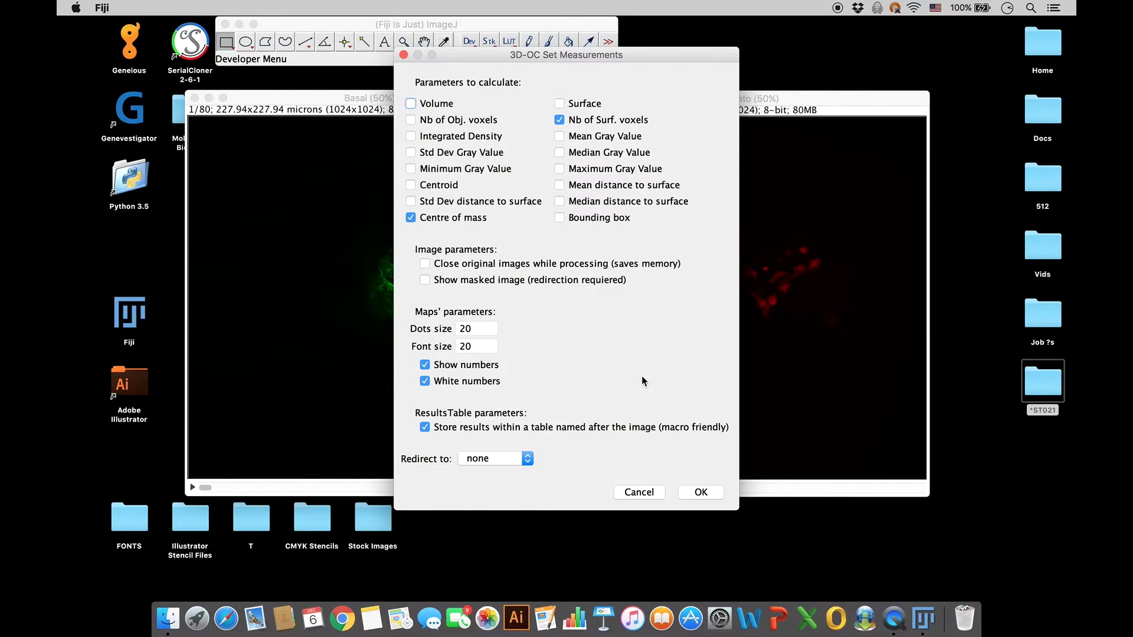
pyautogui.click(698, 492)
# Run 3D Objects Counter on tdTomato: threshold 58, minimum size 2000, edge objects kept
pyautogui.click(248, 6)
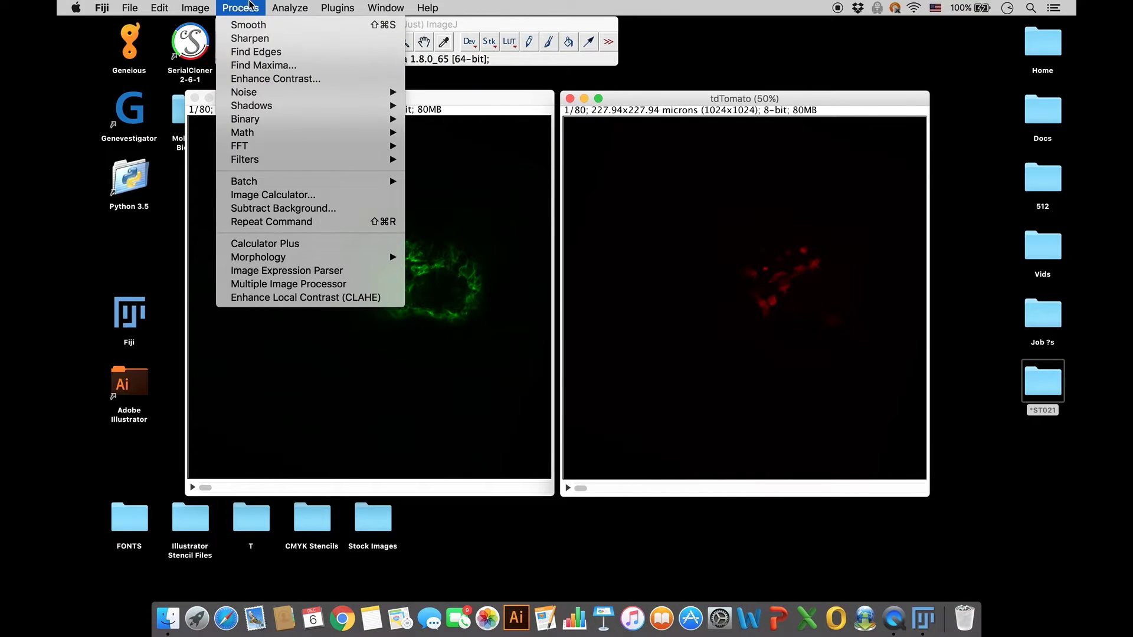
pyautogui.moveTo(289, 7)
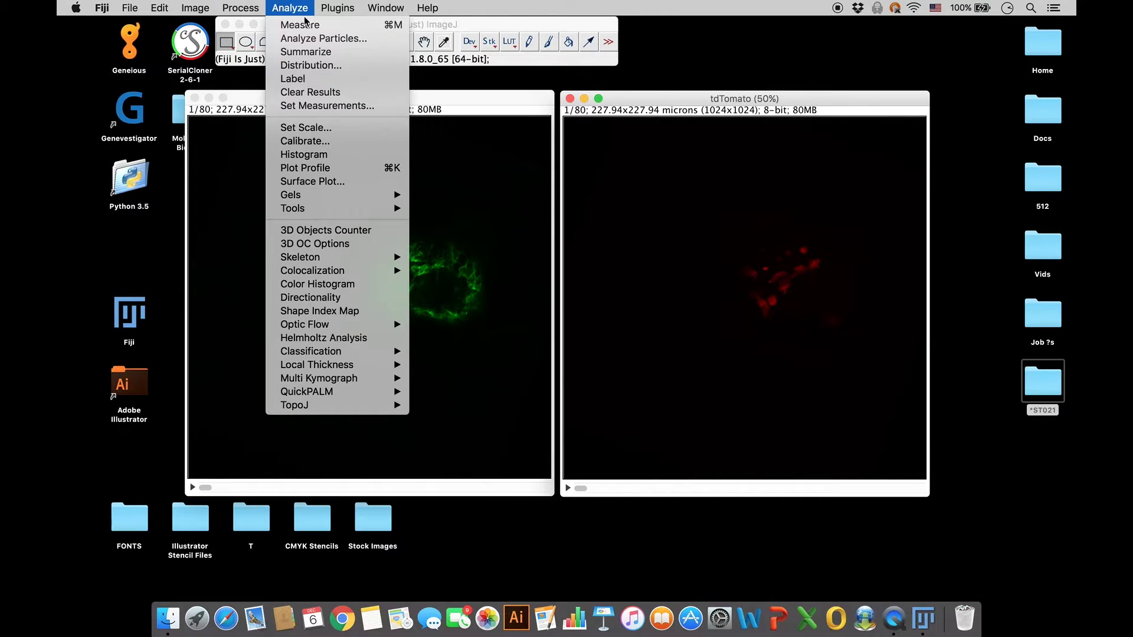
pyautogui.click(349, 232)
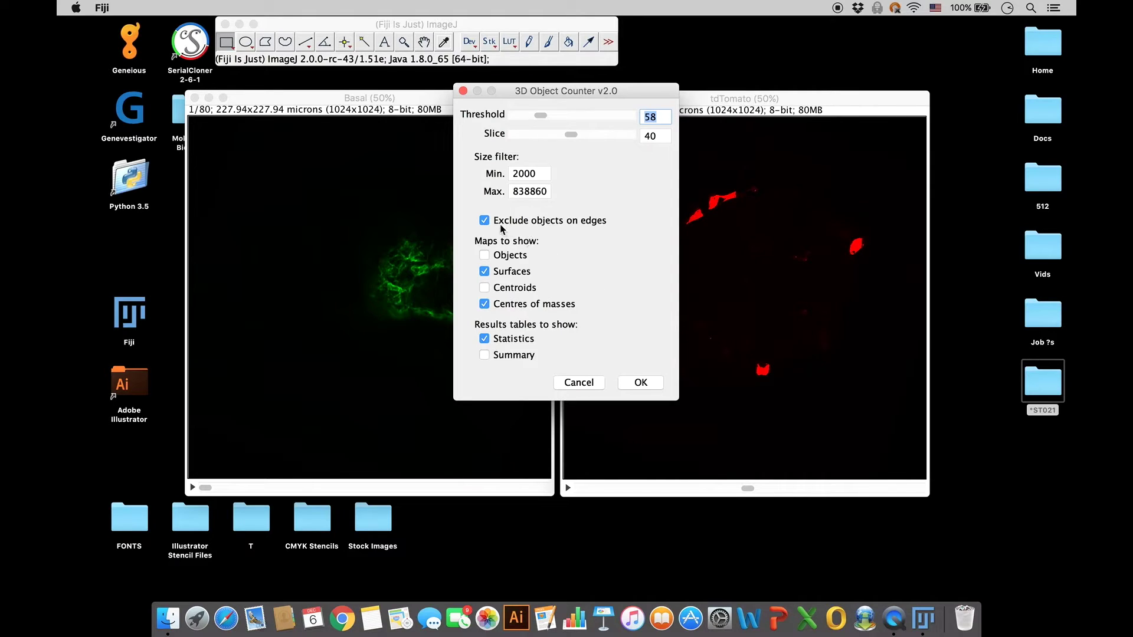
pyautogui.click(484, 222)
pyautogui.moveTo(542, 119)
pyautogui.mouseDown()
pyautogui.moveTo(518, 123)
pyautogui.moveTo(579, 123)
pyautogui.moveTo(541, 122)
pyautogui.moveTo(576, 135)
pyautogui.moveTo(546, 135)
pyautogui.mouseUp()
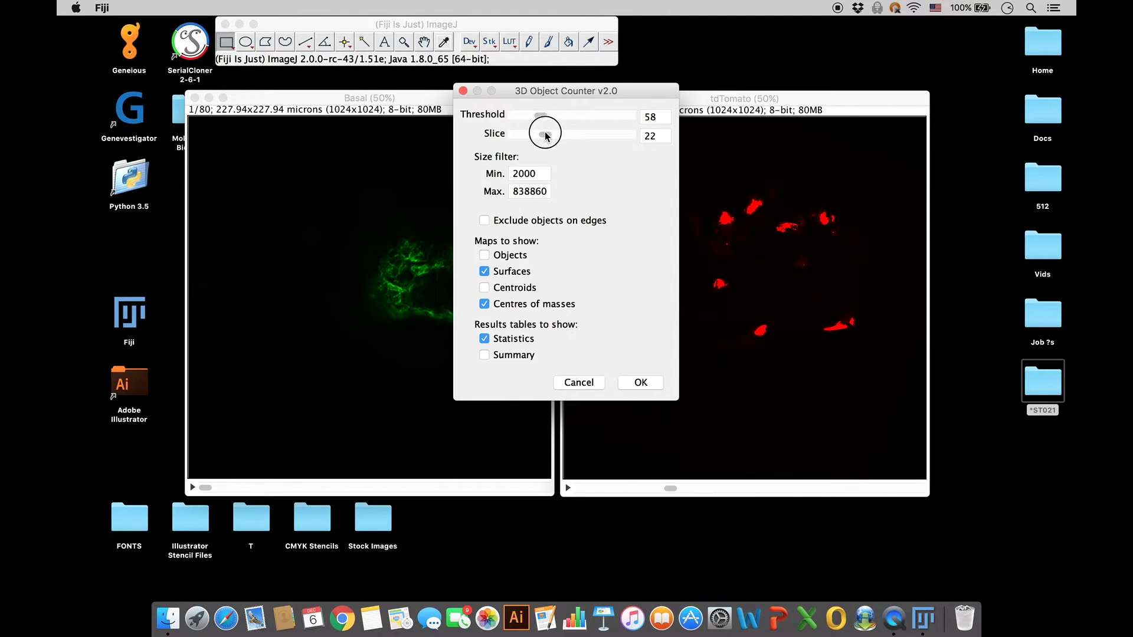
pyautogui.doubleClick(537, 173)
pyautogui.click(649, 380)
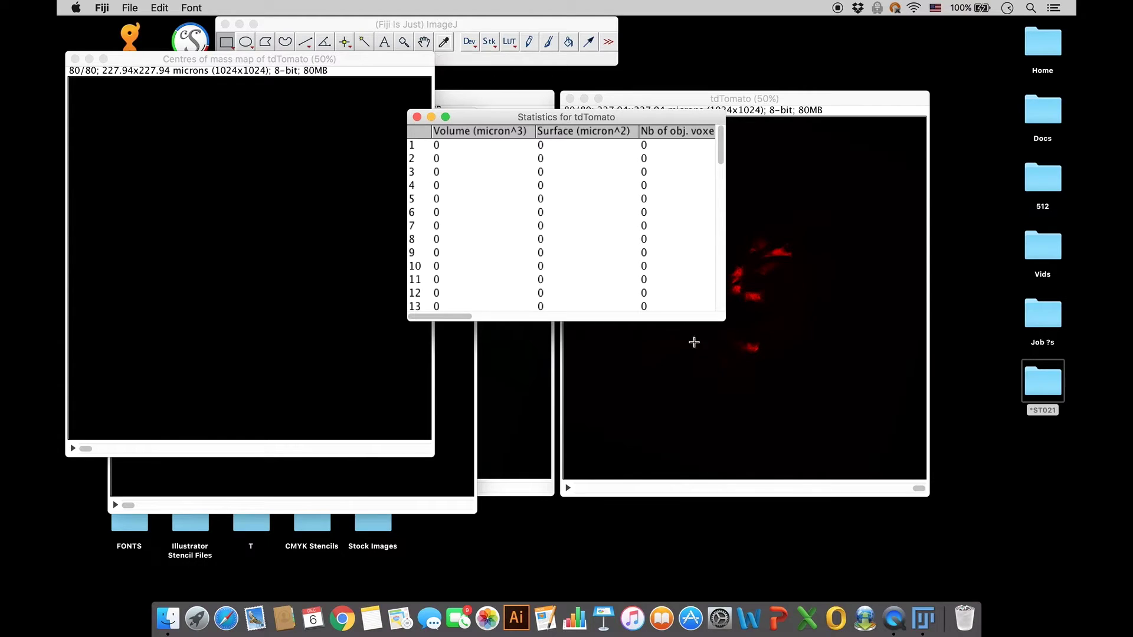
# Wait for the counter to produce the statistics table and centres of mass map
pyautogui.click(723, 323)
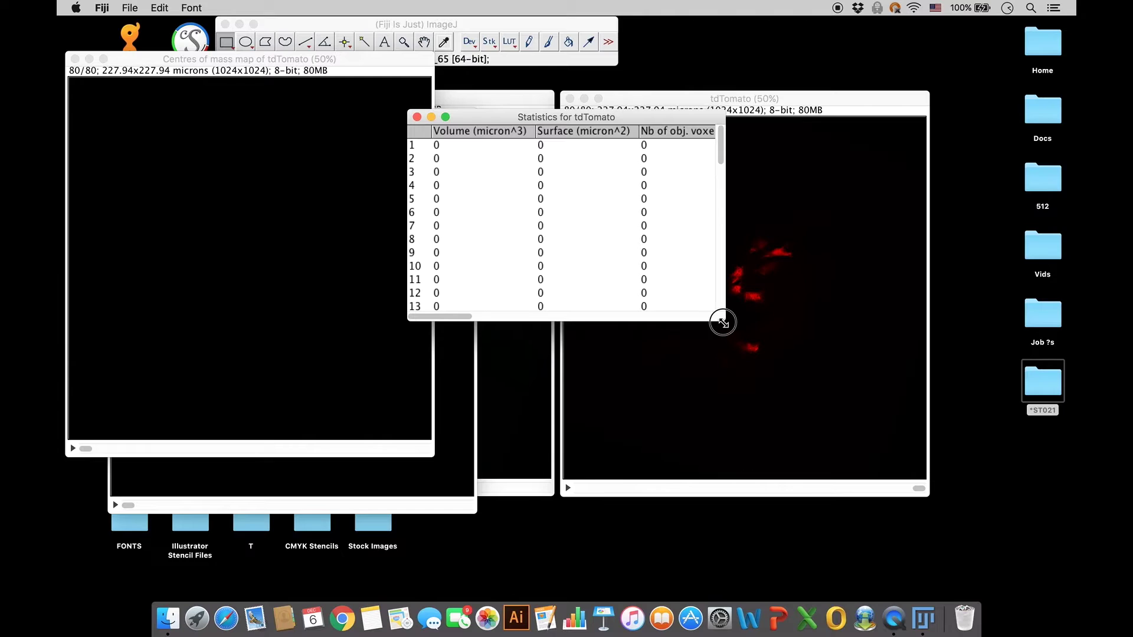
# Enlarge the Statistics for tdTomato table, scroll to the XM/YM/ZM columns, then close it
pyautogui.moveTo(723, 322); pyautogui.dragTo(1045, 570)
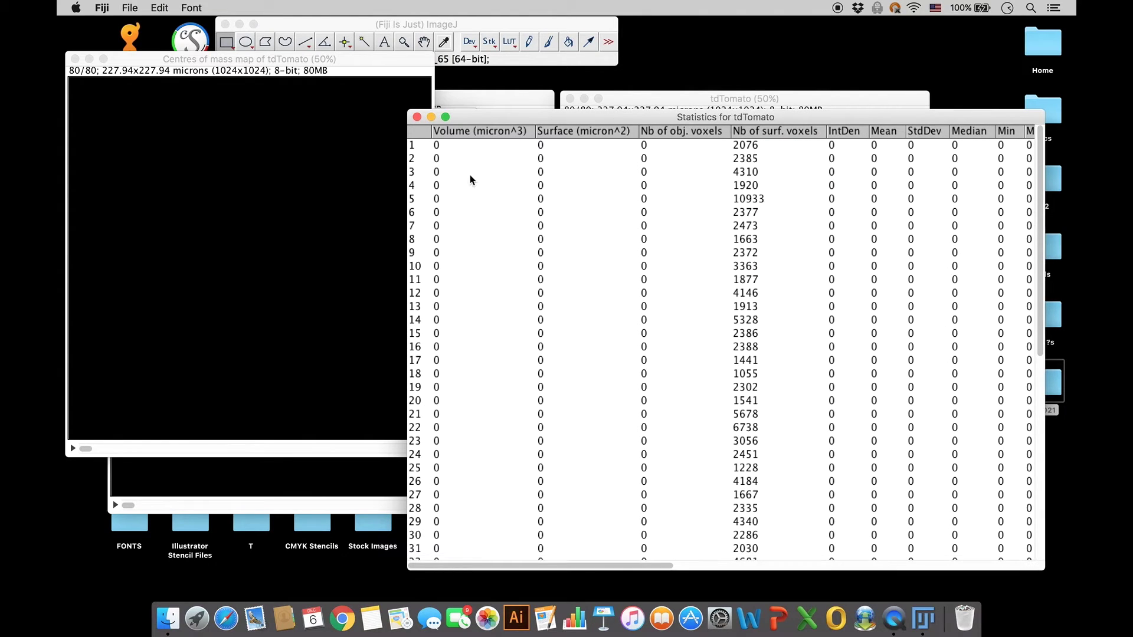
pyautogui.moveTo(405, 111); pyautogui.dragTo(252, 65)
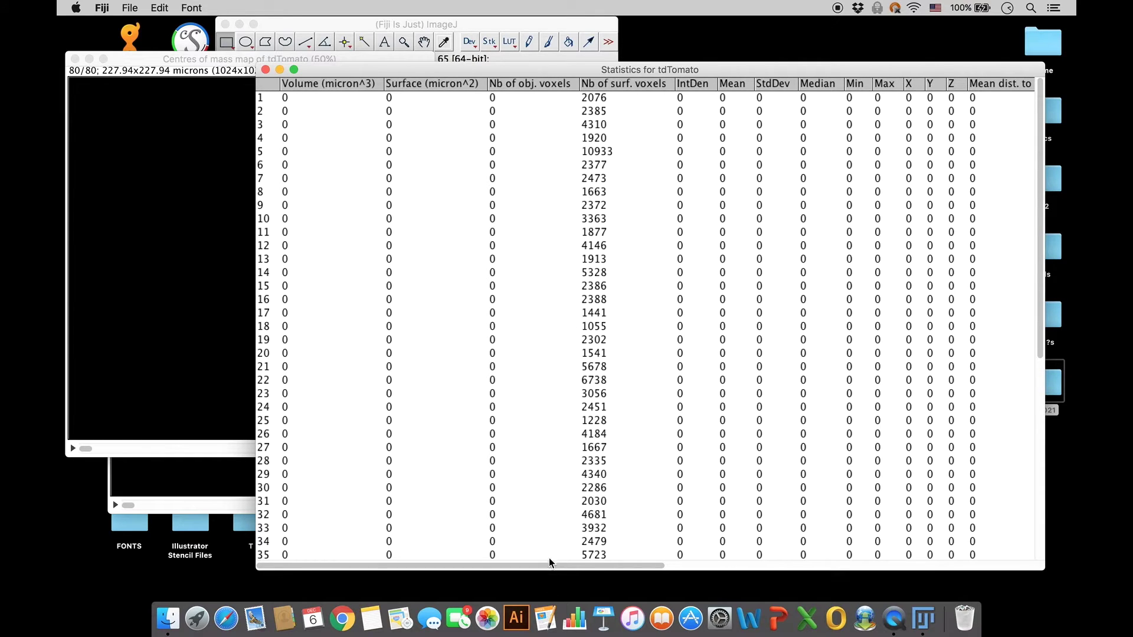
pyautogui.moveTo(551, 568); pyautogui.dragTo(919, 575)
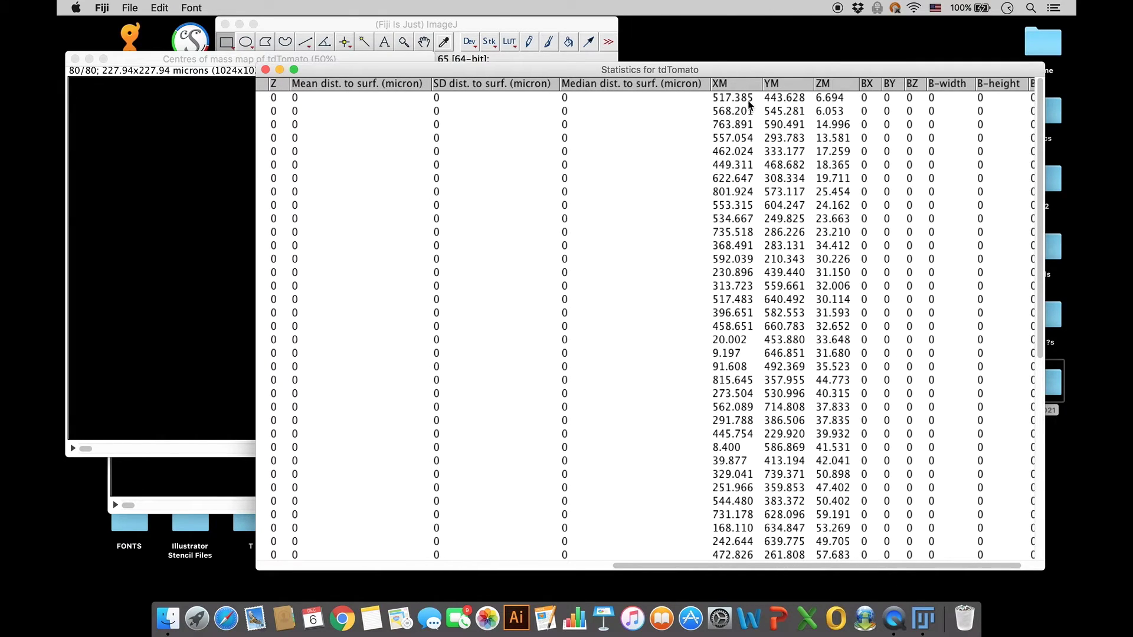
pyautogui.click(266, 70)
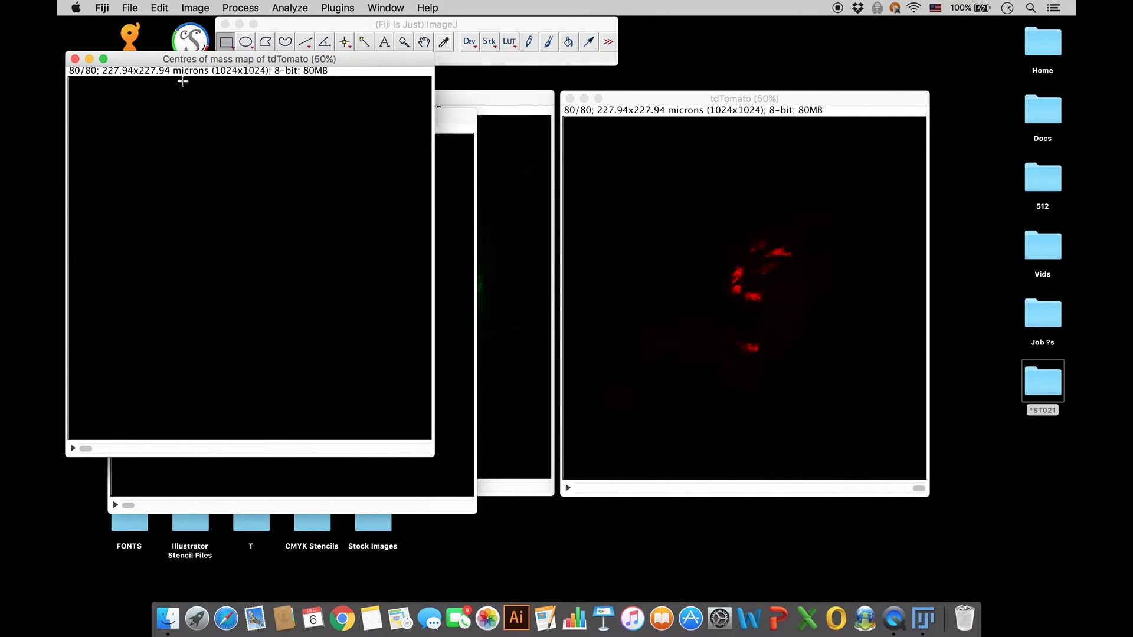
# Step through the Centres of mass map of tdTomato, then close it
pyautogui.moveTo(367, 66); pyautogui.dragTo(786, 153)
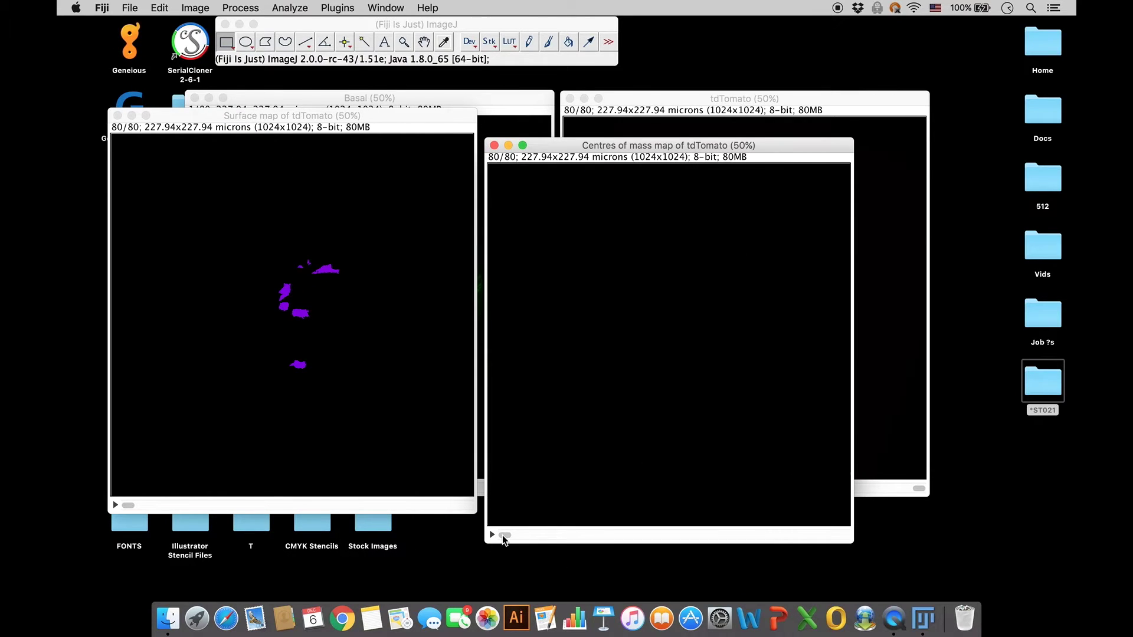
pyautogui.moveTo(501, 536); pyautogui.dragTo(703, 536)
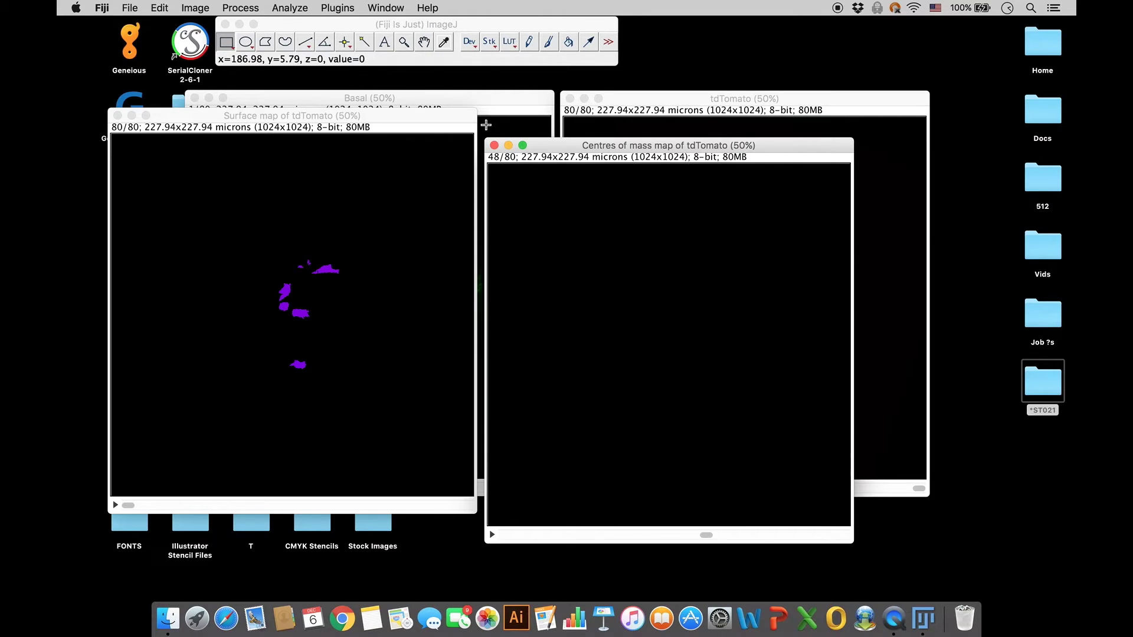
pyautogui.click(494, 146)
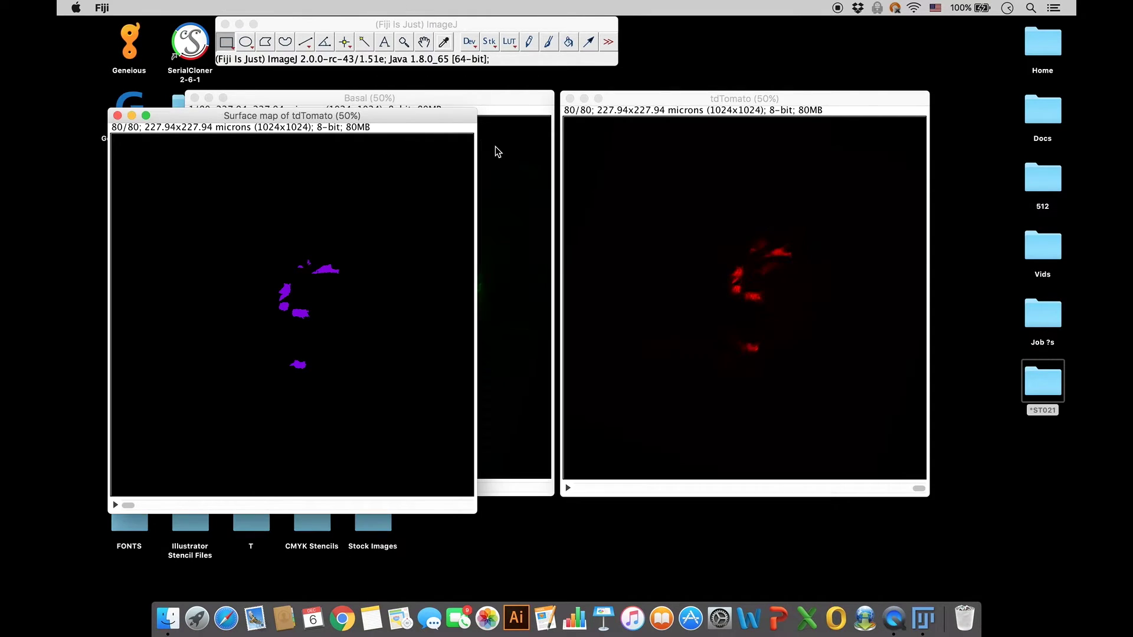
# Position the Surface map of tdTomato window beside Basal and tdTomato, at a mid-stack slice
pyautogui.moveTo(442, 115); pyautogui.dragTo(489, 121)
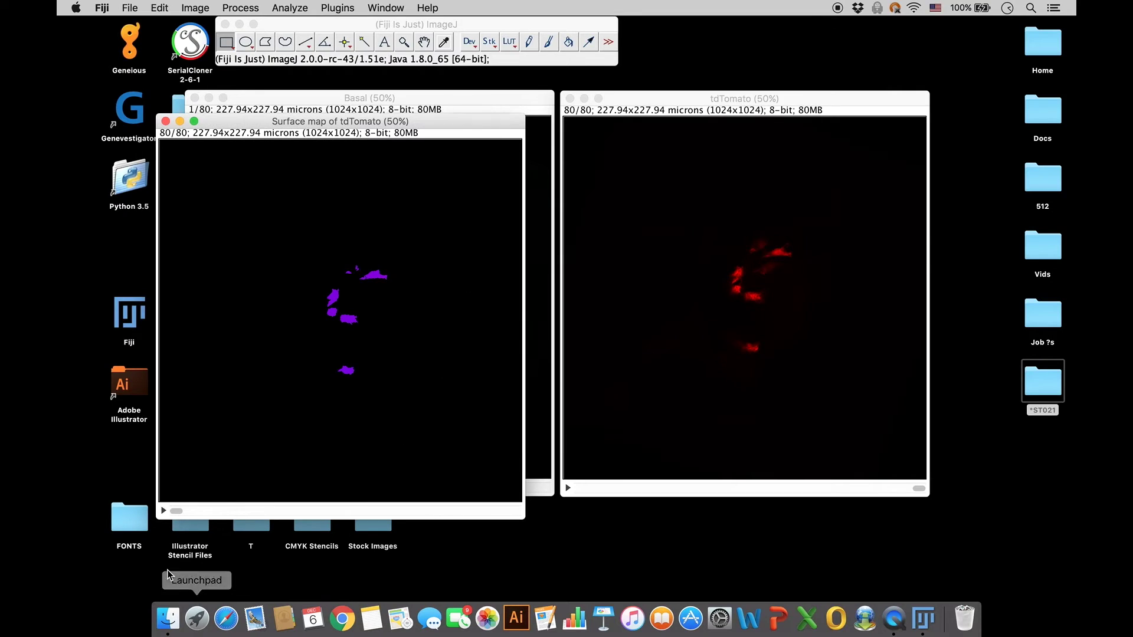
pyautogui.click(178, 512)
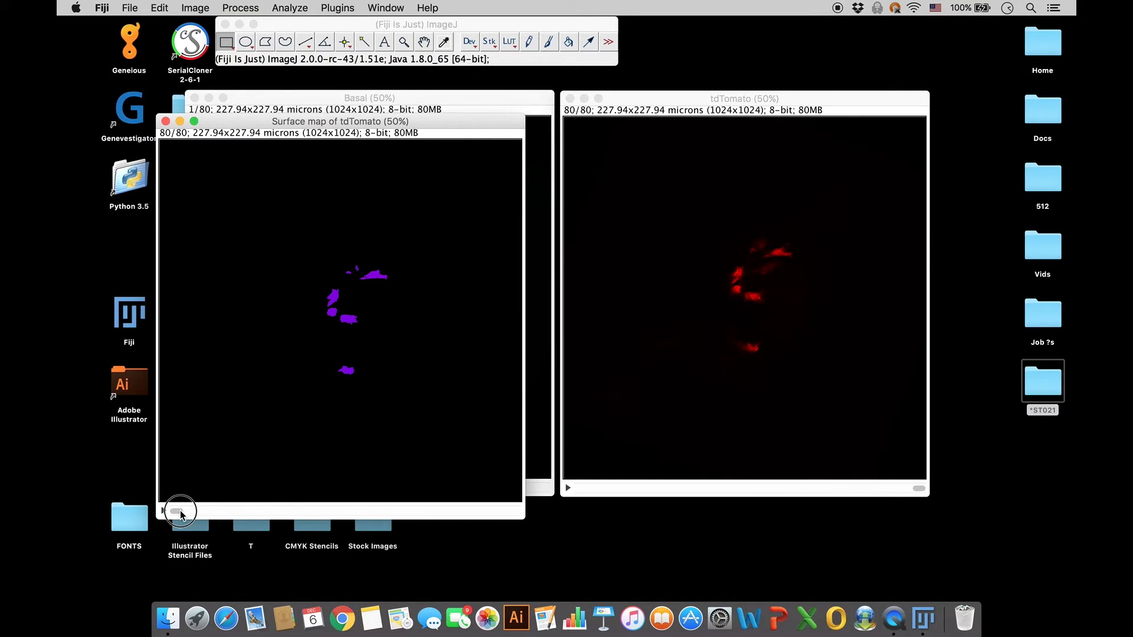
pyautogui.moveTo(180, 515); pyautogui.dragTo(313, 511)
pyautogui.moveTo(324, 124); pyautogui.dragTo(378, 151)
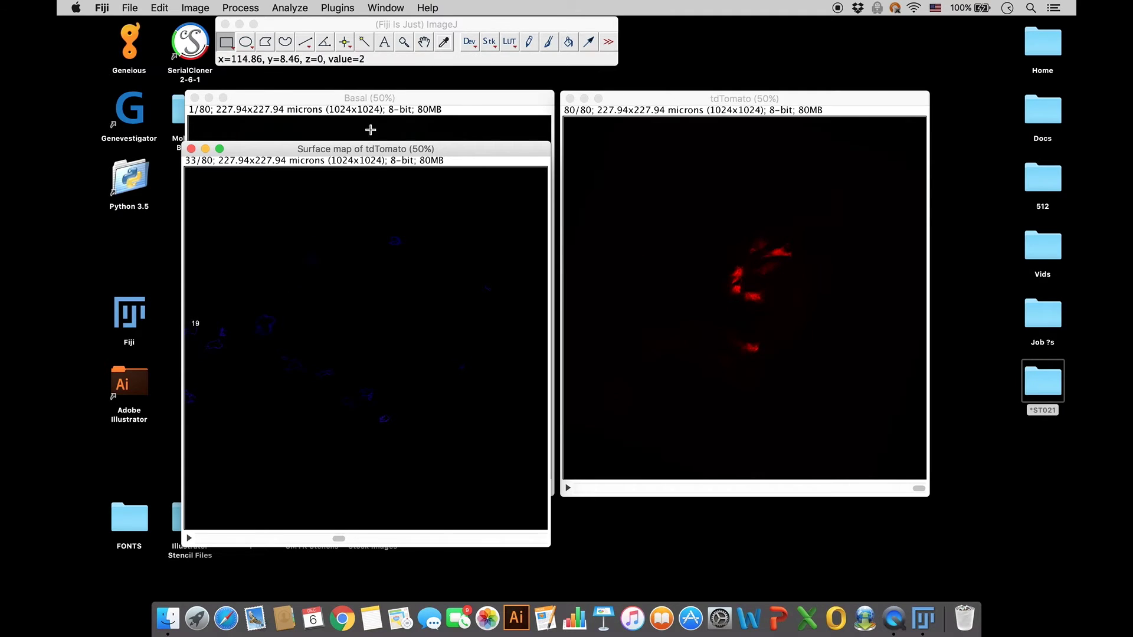
pyautogui.moveTo(385, 153); pyautogui.dragTo(549, 190)
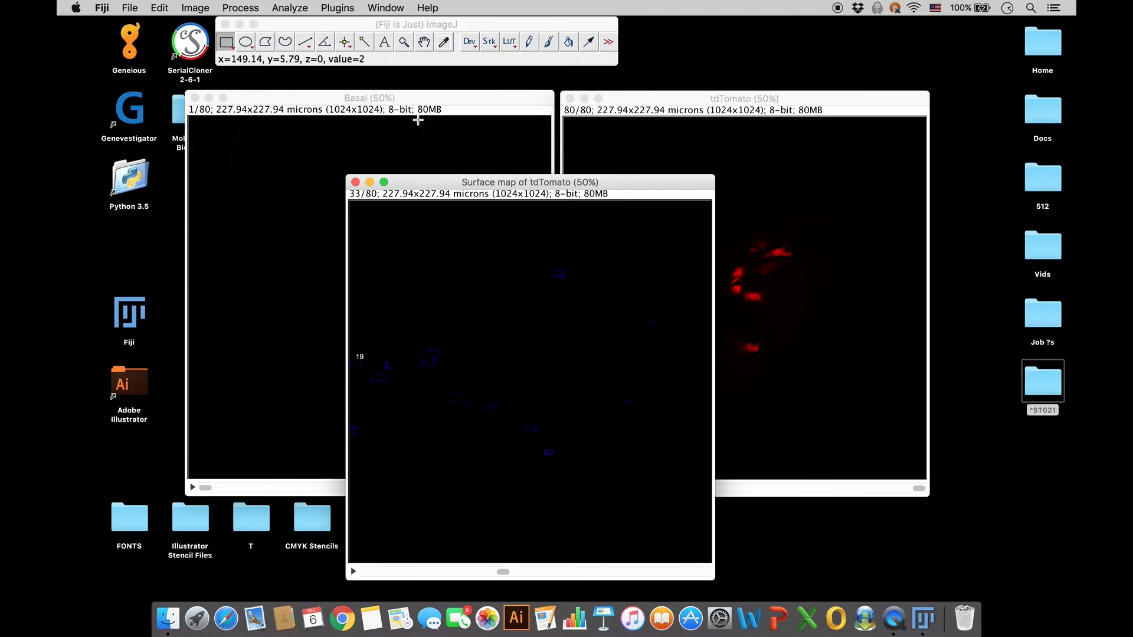
# Merge tdTomato (C1 red), Basal (C2 green) and Surface map (C7 yellow), ignoring source LUTs
pyautogui.click(196, 7)
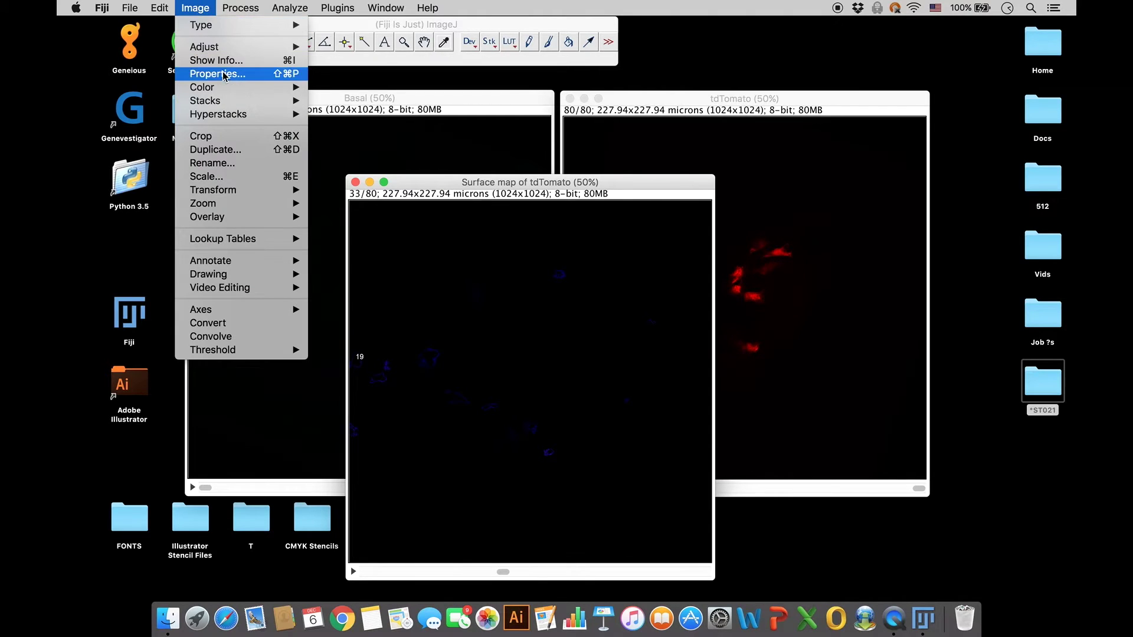
pyautogui.moveTo(232, 88)
pyautogui.click(422, 101)
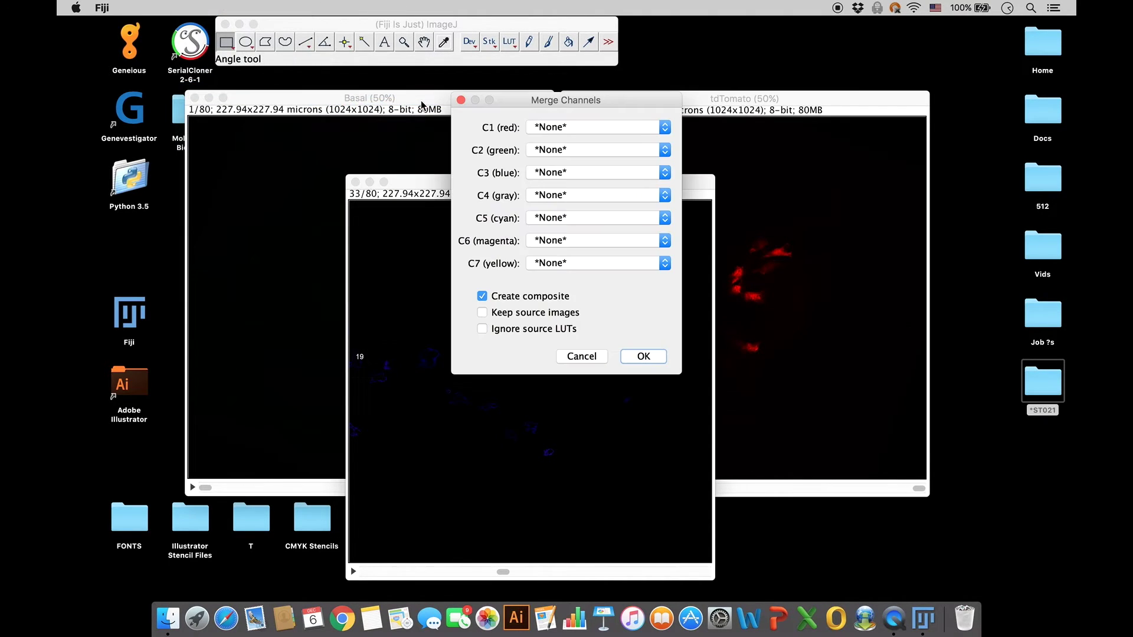
pyautogui.click(483, 329)
pyautogui.moveTo(541, 105); pyautogui.dragTo(698, 236)
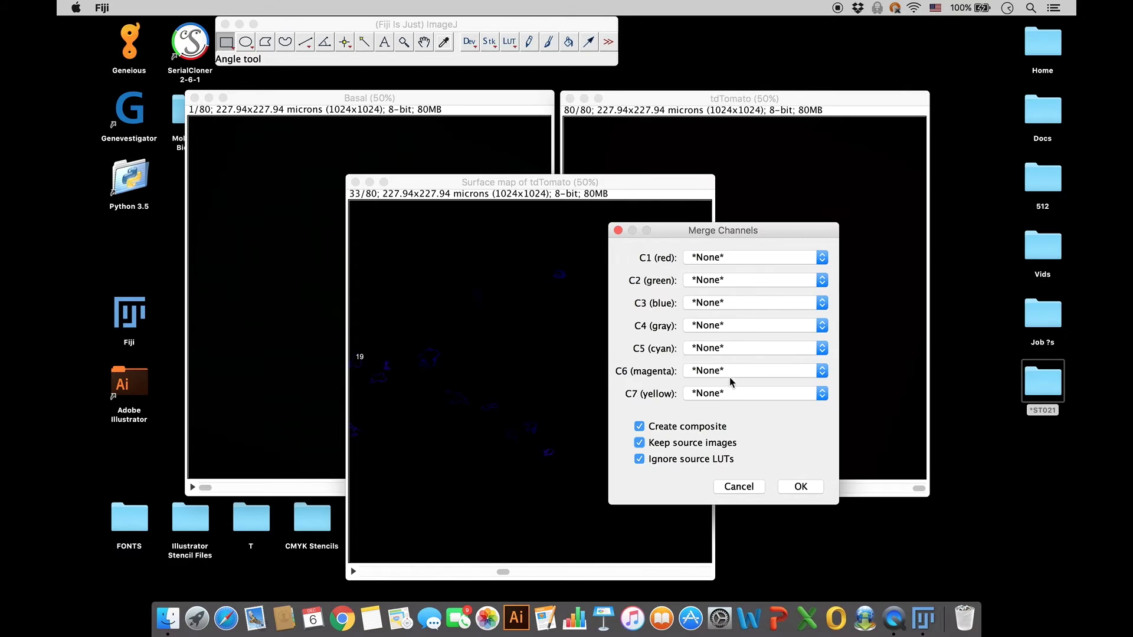
pyautogui.click(728, 257)
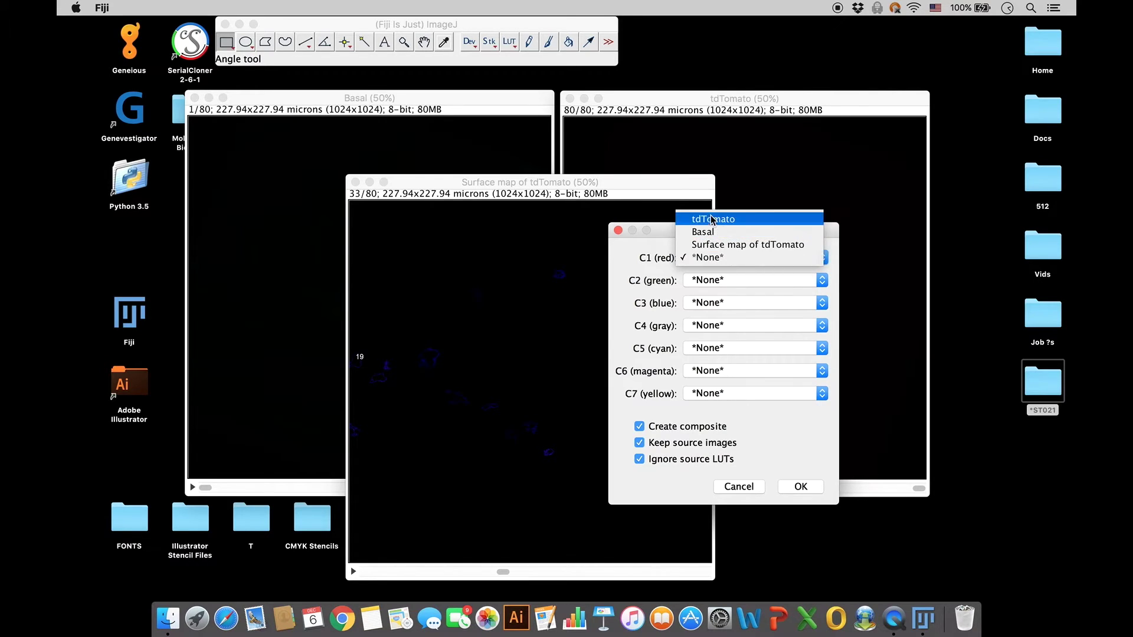
pyautogui.click(719, 219)
pyautogui.click(727, 281)
pyautogui.click(718, 258)
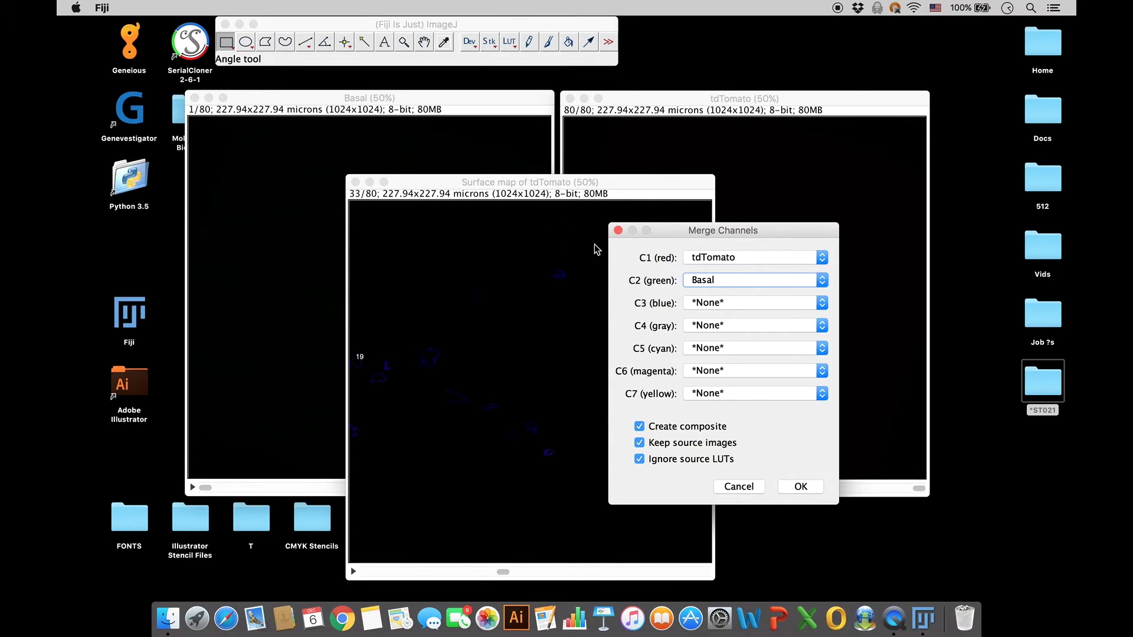
pyautogui.click(703, 395)
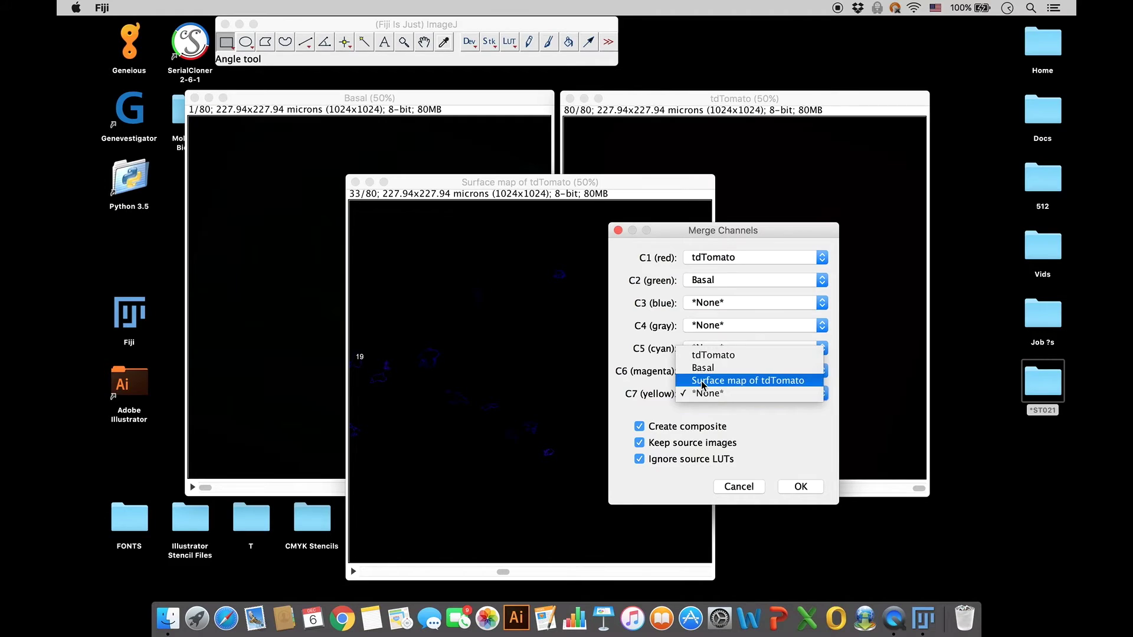
pyautogui.click(703, 382)
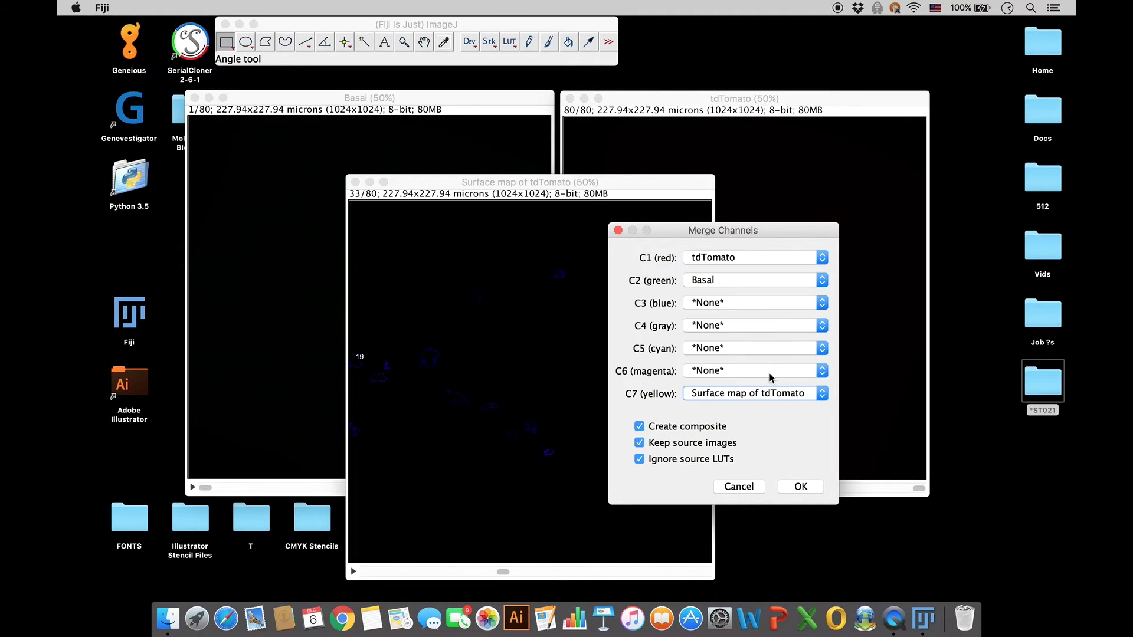
pyautogui.click(809, 487)
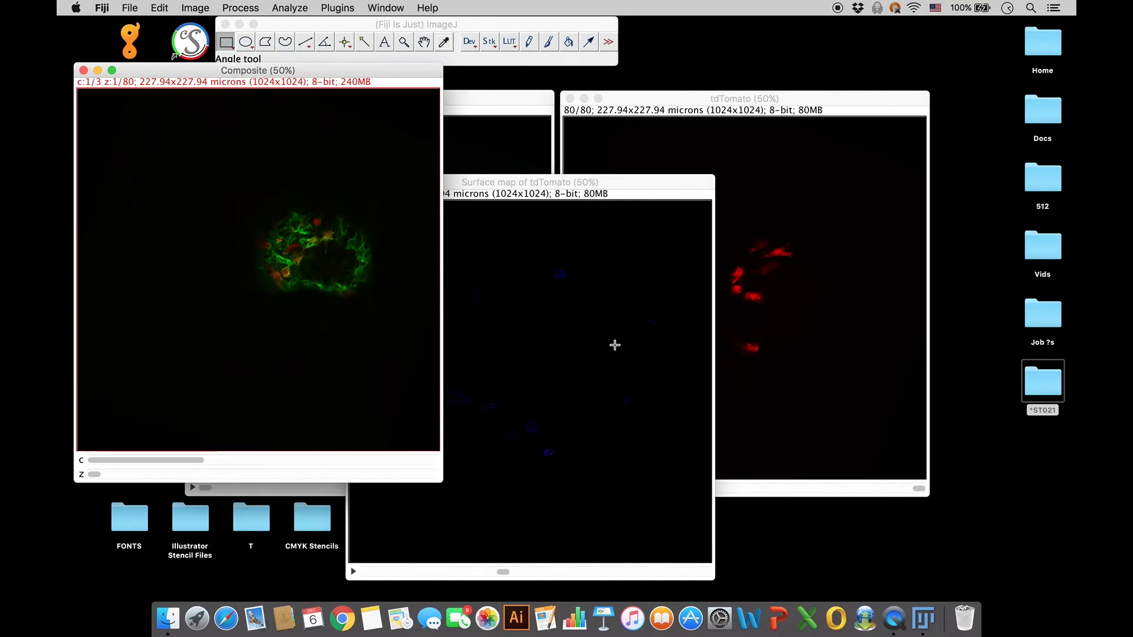
# Move the Composite window into place and step deeper through its z slices
pyautogui.moveTo(325, 70); pyautogui.dragTo(385, 107)
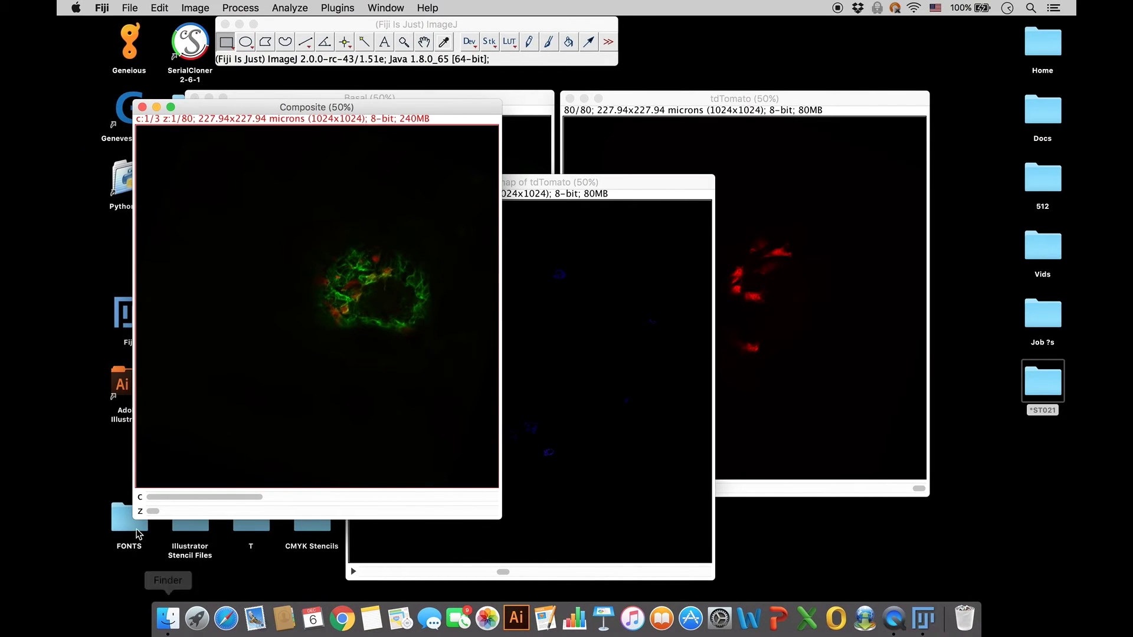
pyautogui.moveTo(154, 511); pyautogui.dragTo(393, 511)
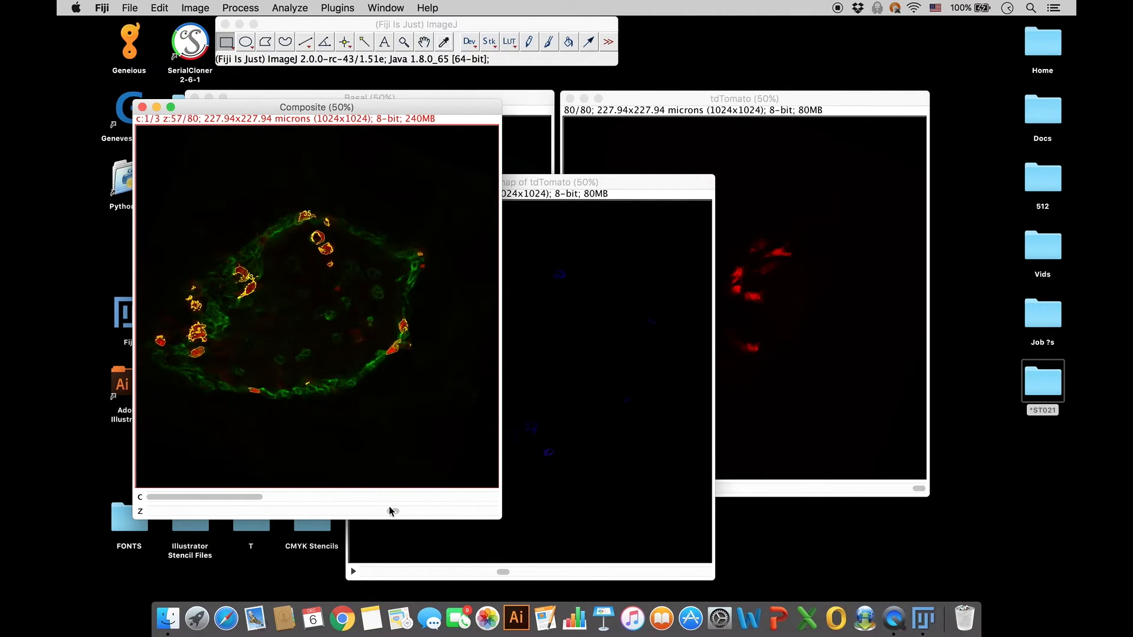
pyautogui.moveTo(304, 109); pyautogui.dragTo(464, 143)
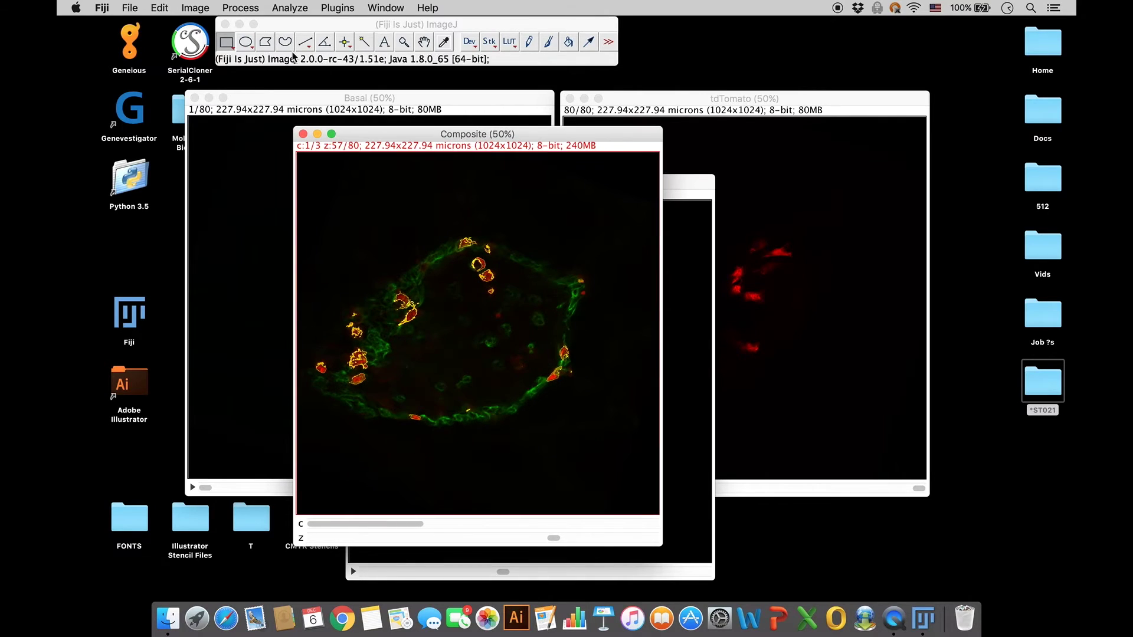
# Build a 36-frame Brightest Point projection rotating 360° about the Y axis in 10° steps, interpolated
pyautogui.click(197, 8)
pyautogui.moveTo(253, 101)
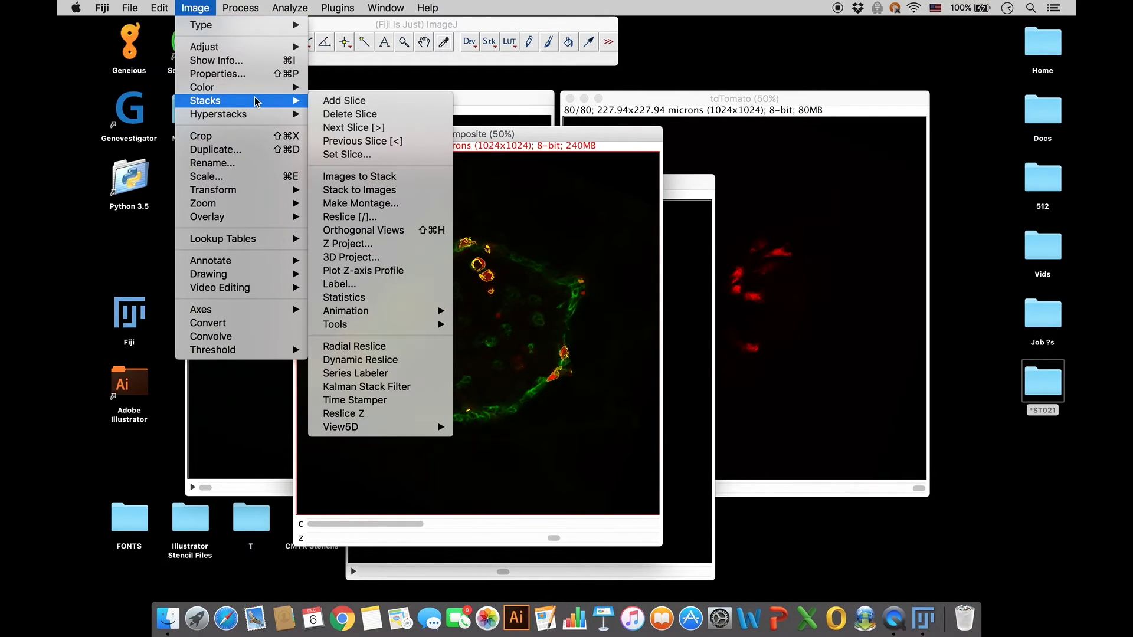
pyautogui.click(400, 262)
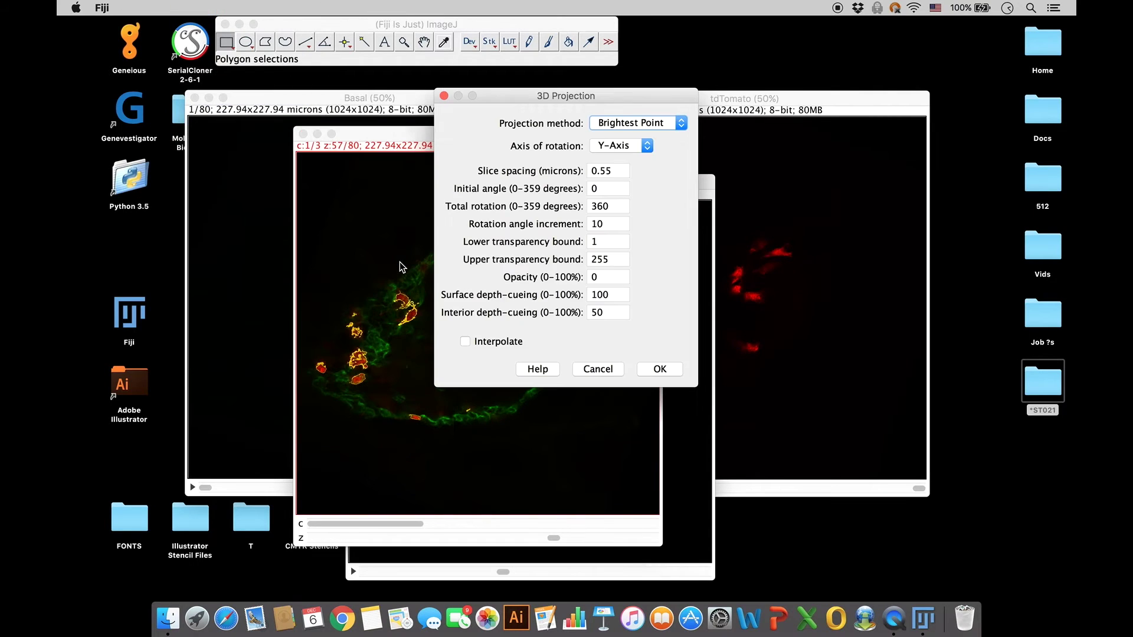
pyautogui.moveTo(577, 94); pyautogui.dragTo(612, 141)
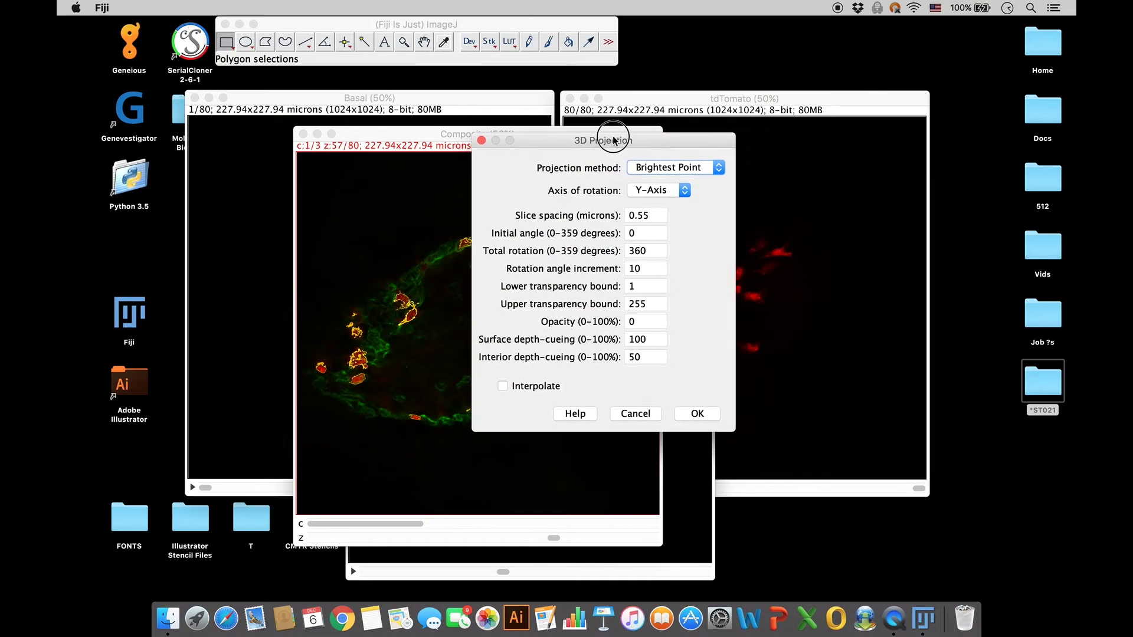
pyautogui.click(502, 387)
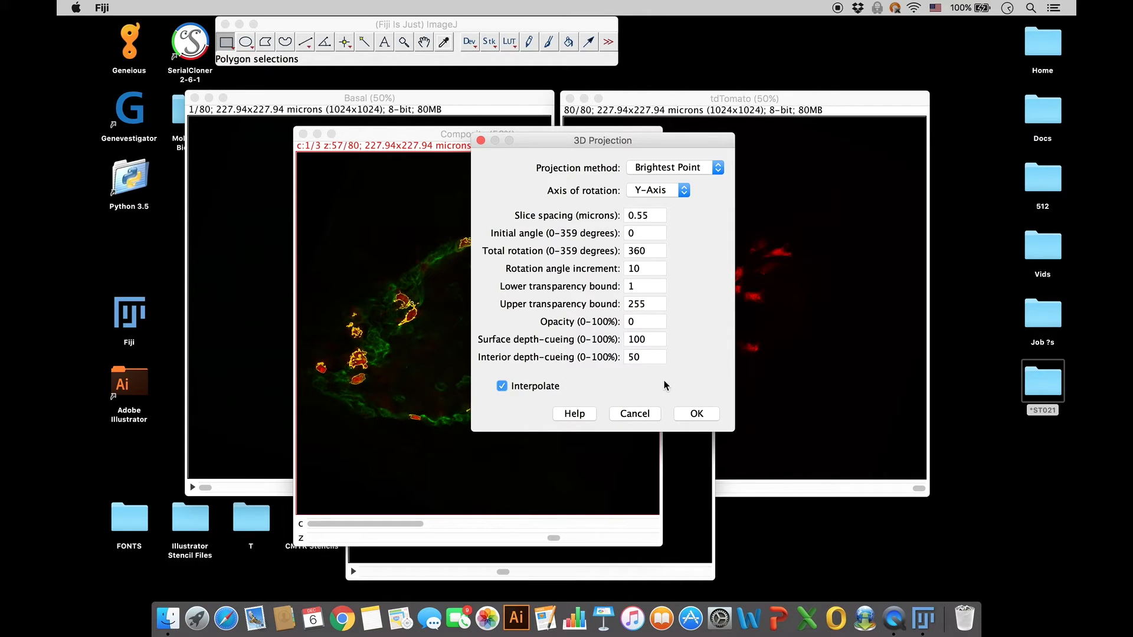
pyautogui.click(697, 414)
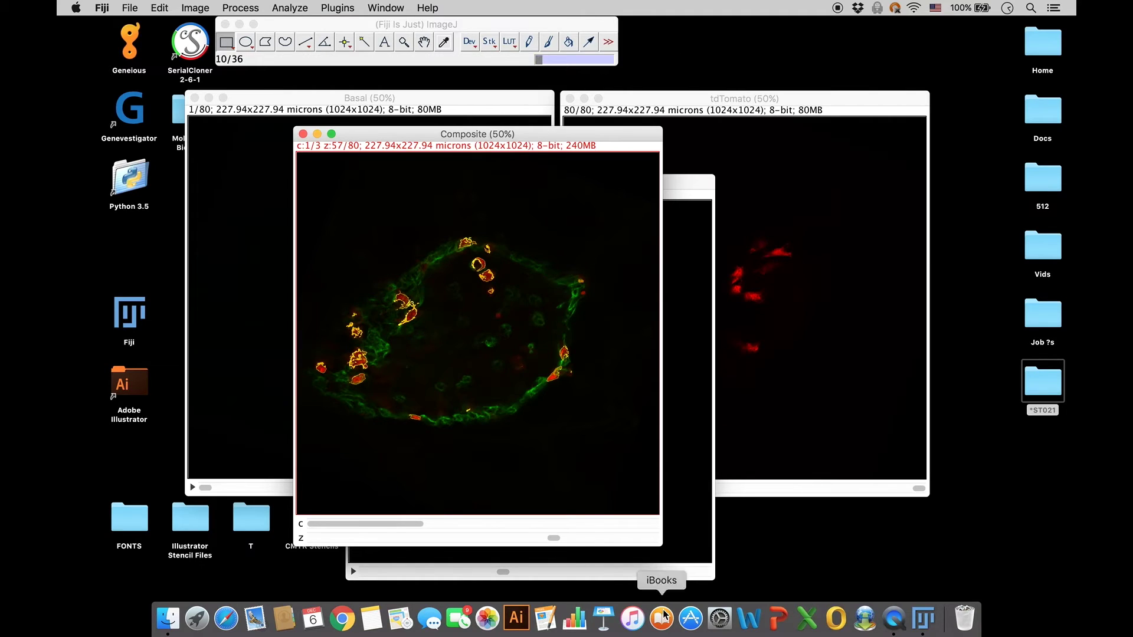
pyautogui.scroll(-20, 612, 506)
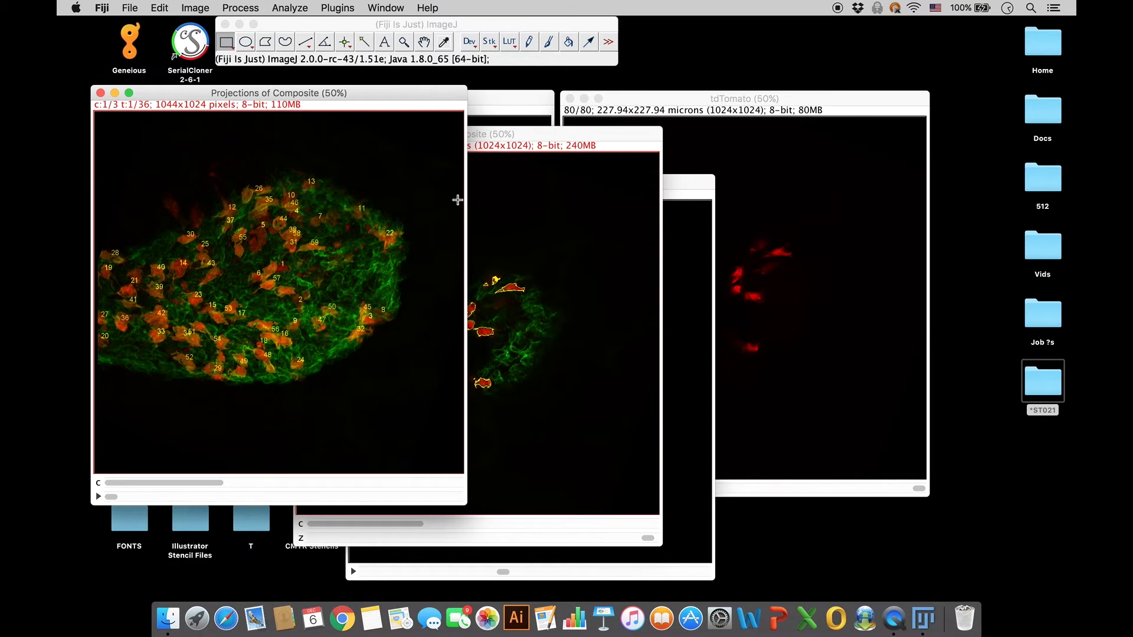
# Center the Projections of Composite window, scrub its rotation frames, then play and stop near frame 35
pyautogui.moveTo(385, 94); pyautogui.dragTo(630, 105)
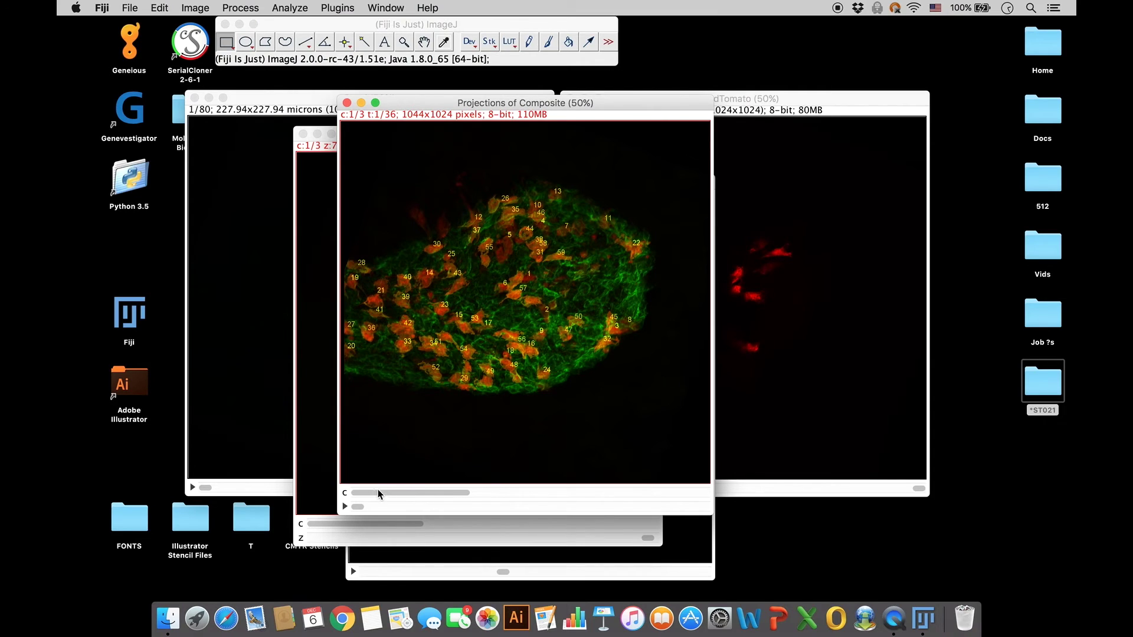
pyautogui.moveTo(360, 508); pyautogui.dragTo(382, 513)
pyautogui.click(346, 506)
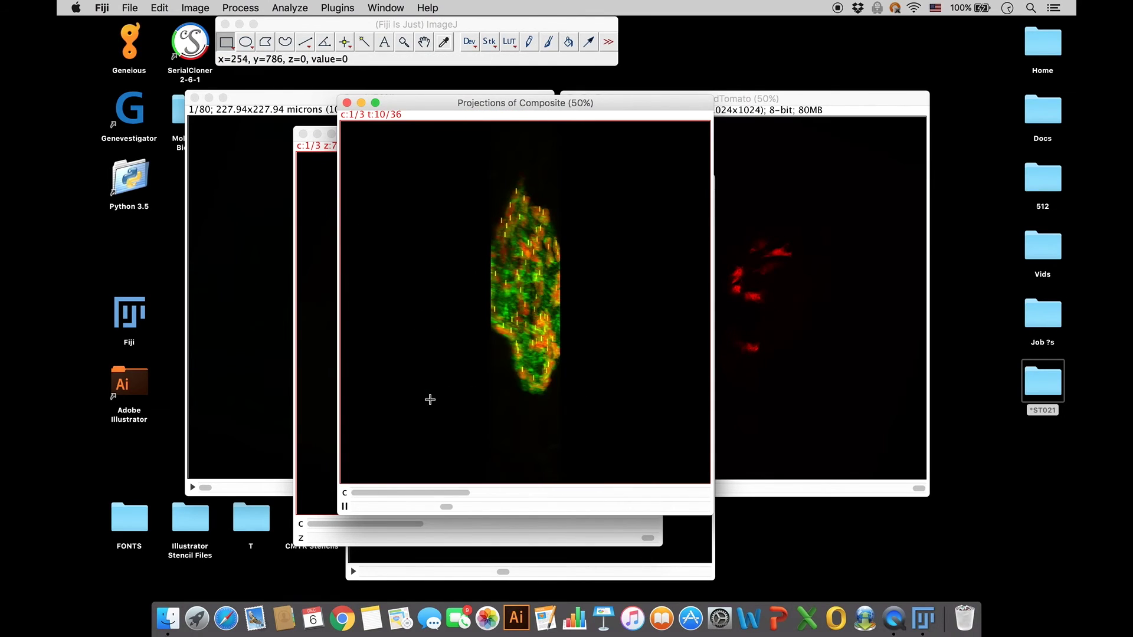
pyautogui.click(346, 507)
pyautogui.click(196, 7)
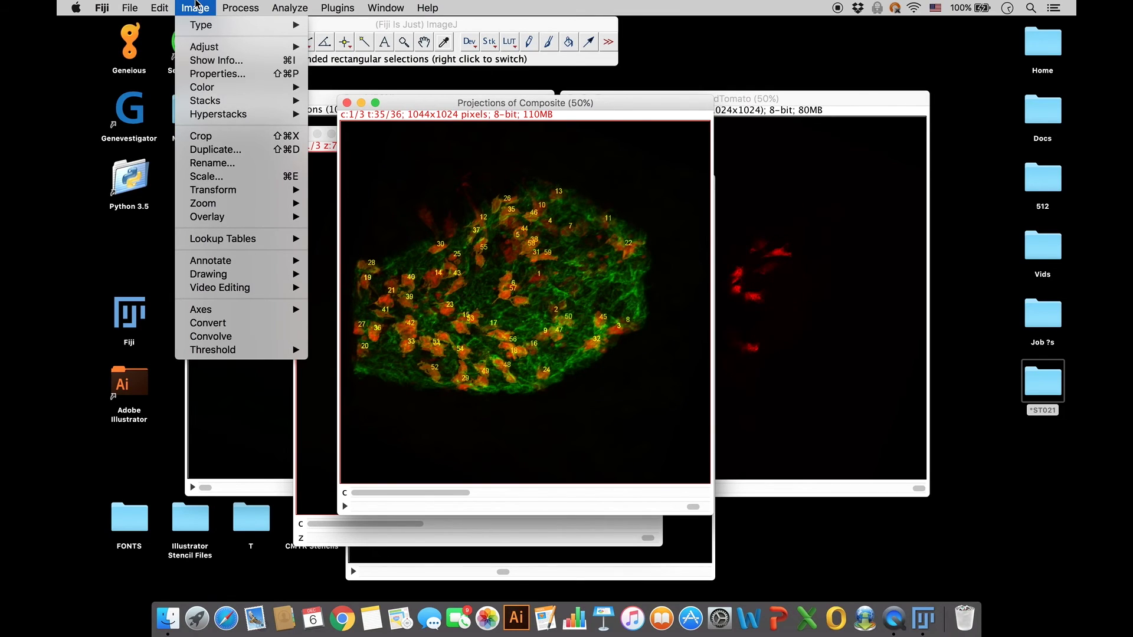
# Set the animation playback speed to 7 fps and start the rotation playing
pyautogui.moveTo(253, 105)
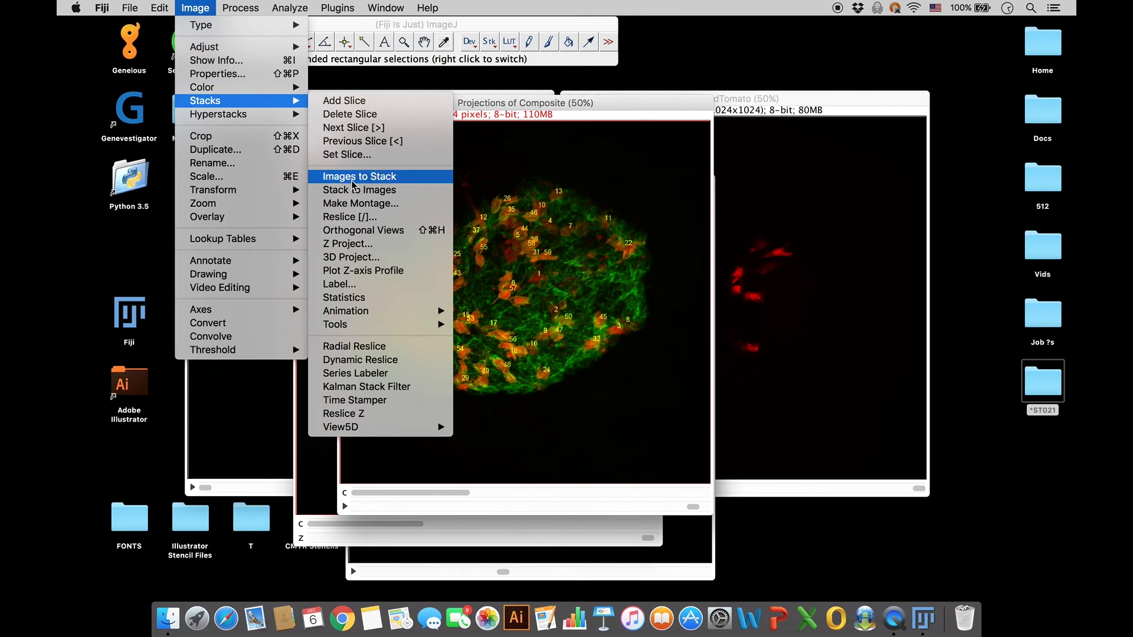
pyautogui.moveTo(431, 318)
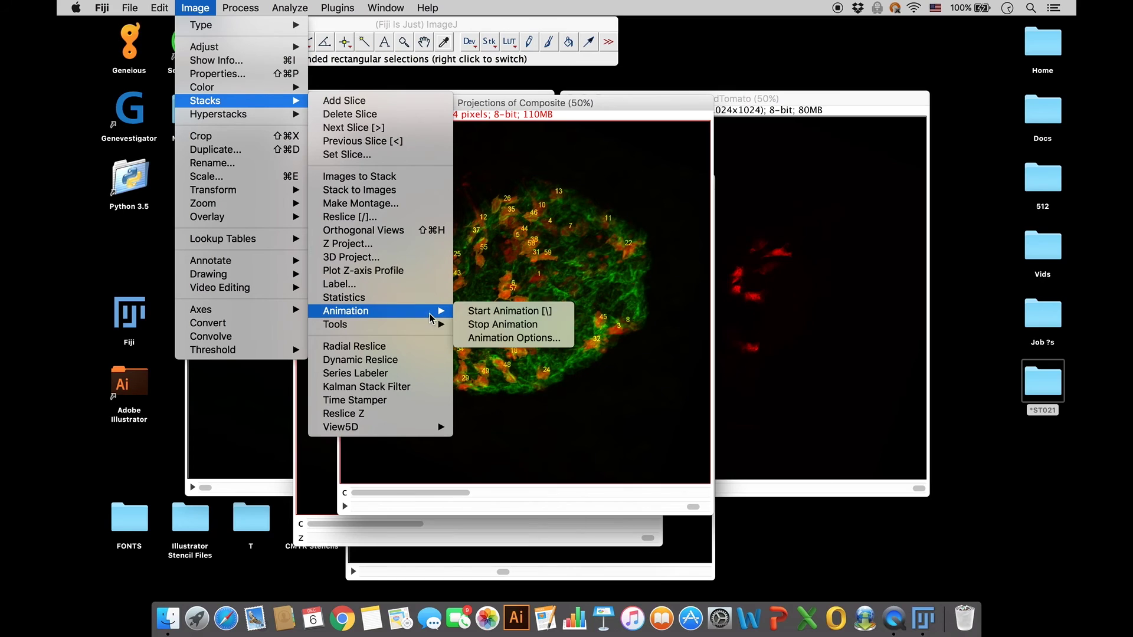
pyautogui.click(545, 337)
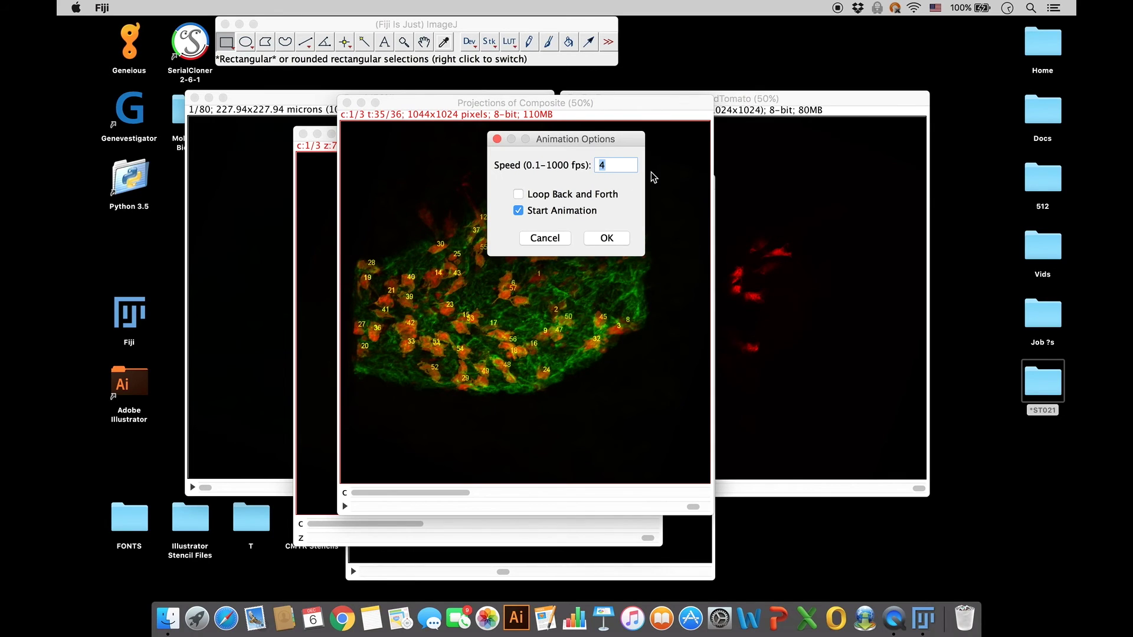
pyautogui.click(623, 238)
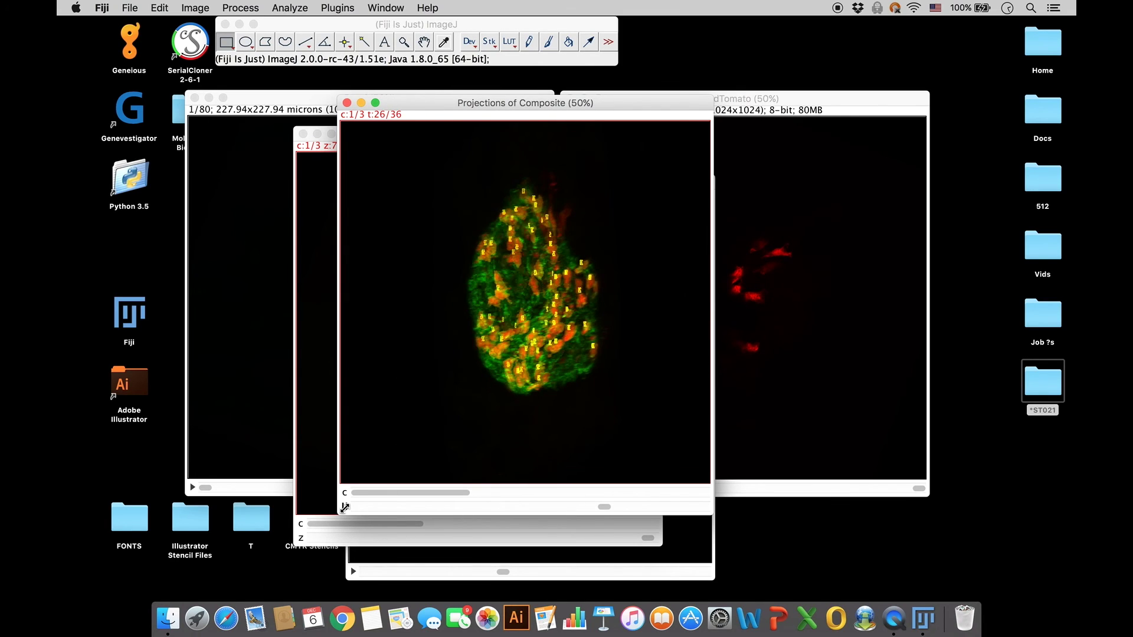
# Stop the playback and return the rotation to frame 1 of 36
pyautogui.click(617, 510)
pyautogui.moveTo(687, 508); pyautogui.dragTo(354, 506)
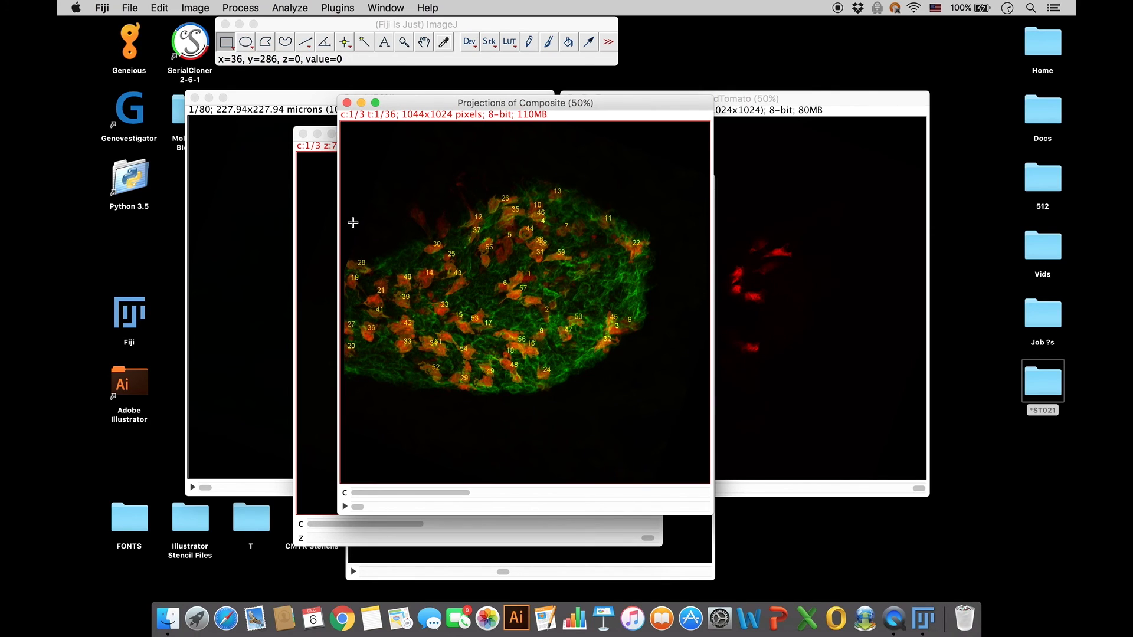
pyautogui.moveTo(403, 103); pyautogui.dragTo(406, 111)
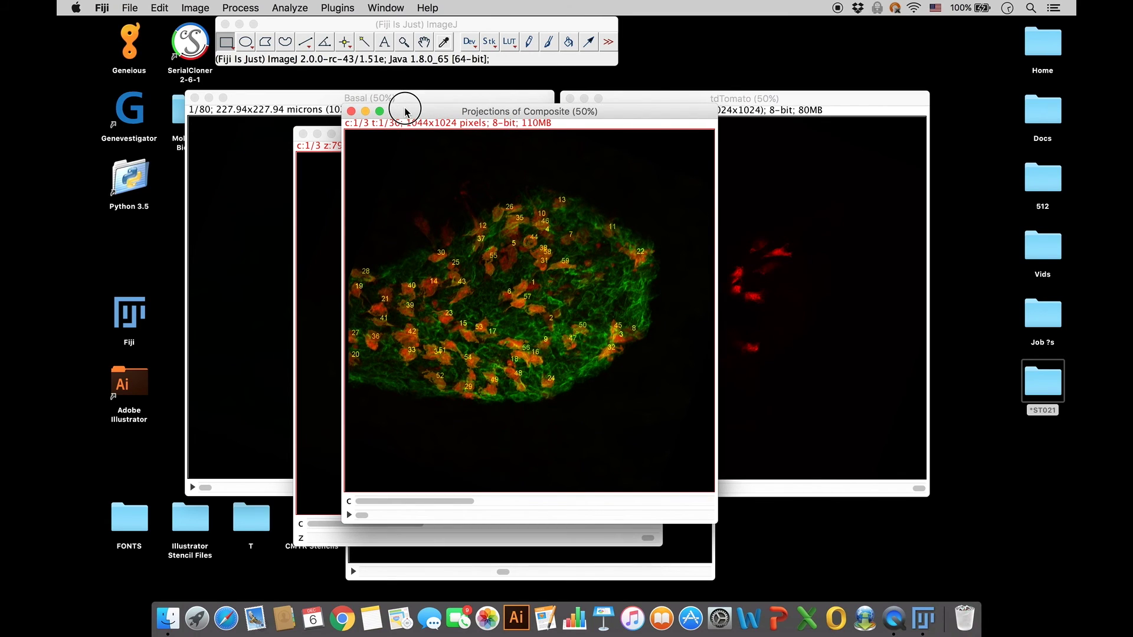